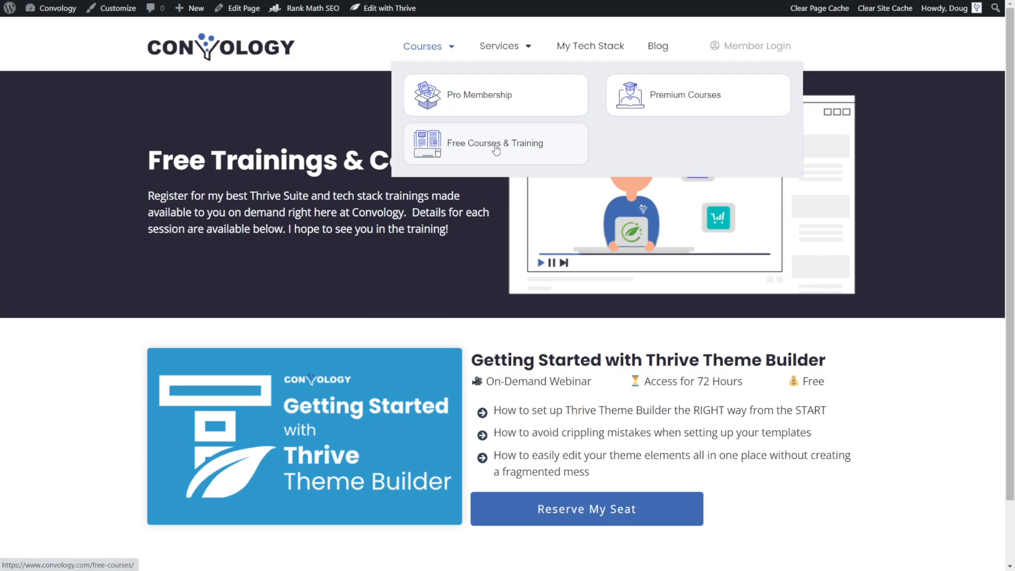
Step: Review the free trainings page and view the Thrive Theme Builder training's registration popup, closing it again
{"action": "scroll", "coordinate": [271, 197], "scroll_direction": "down", "scroll_amount": 2}
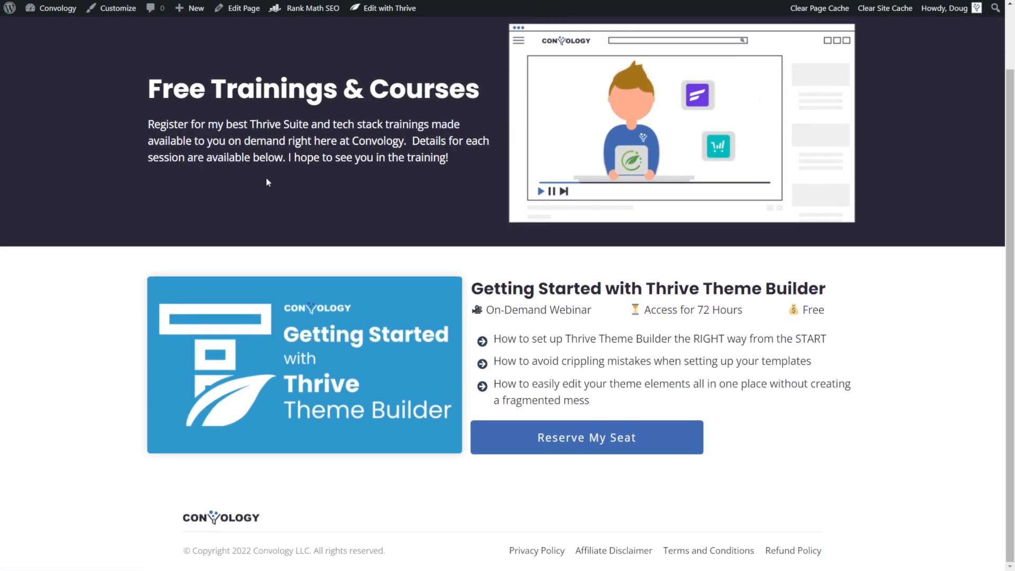
{"action": "scroll", "coordinate": [525, 312], "scroll_direction": "up", "scroll_amount": 2}
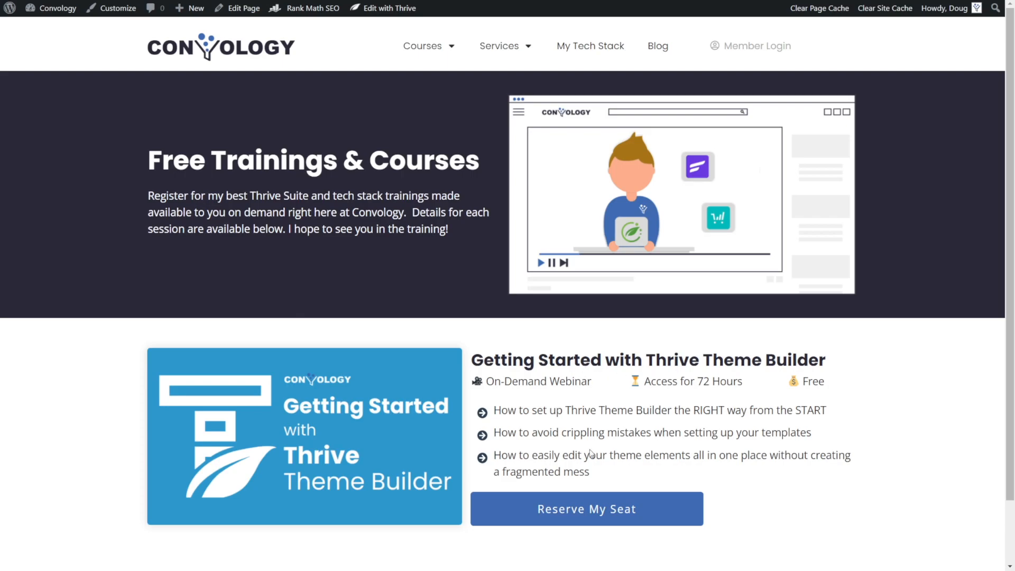
{"action": "left_click", "coordinate": [565, 504]}
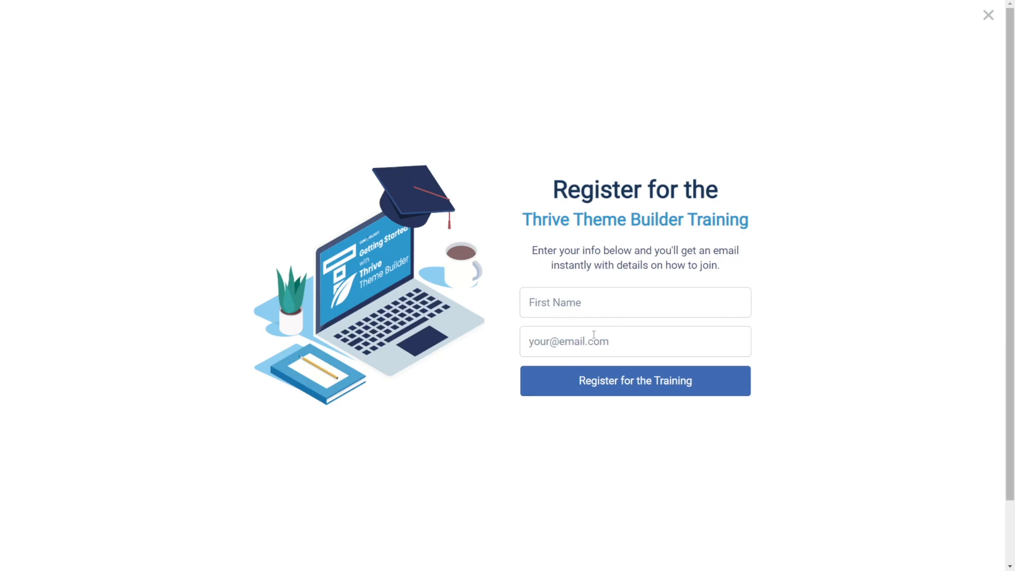
{"action": "left_click", "coordinate": [988, 17]}
{"action": "scroll", "coordinate": [606, 357], "scroll_direction": "down", "scroll_amount": 1}
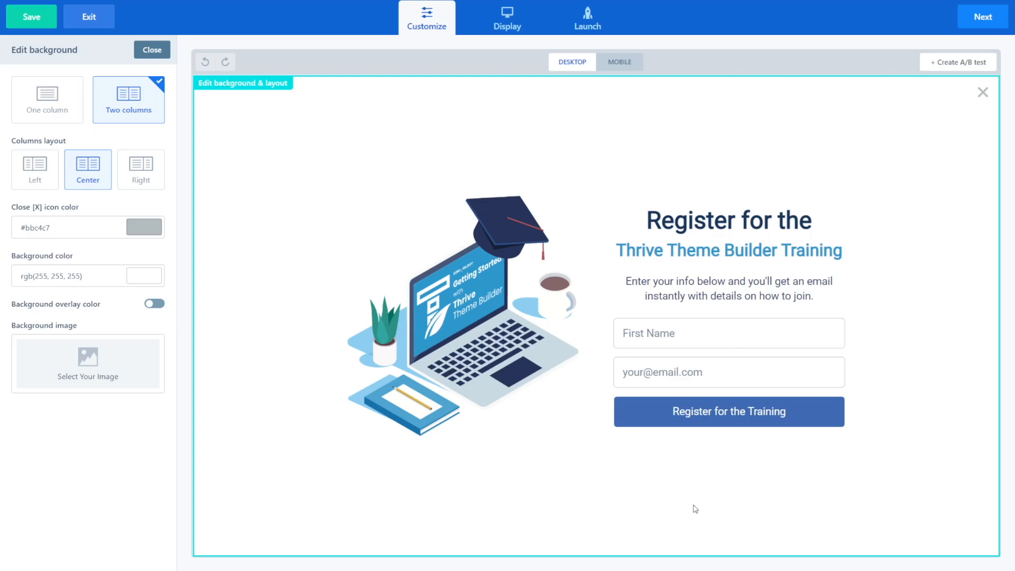
Step: Leave the background settings in the ConvertBox editor and view the popup's Confirmation step
{"action": "left_click", "coordinate": [154, 50]}
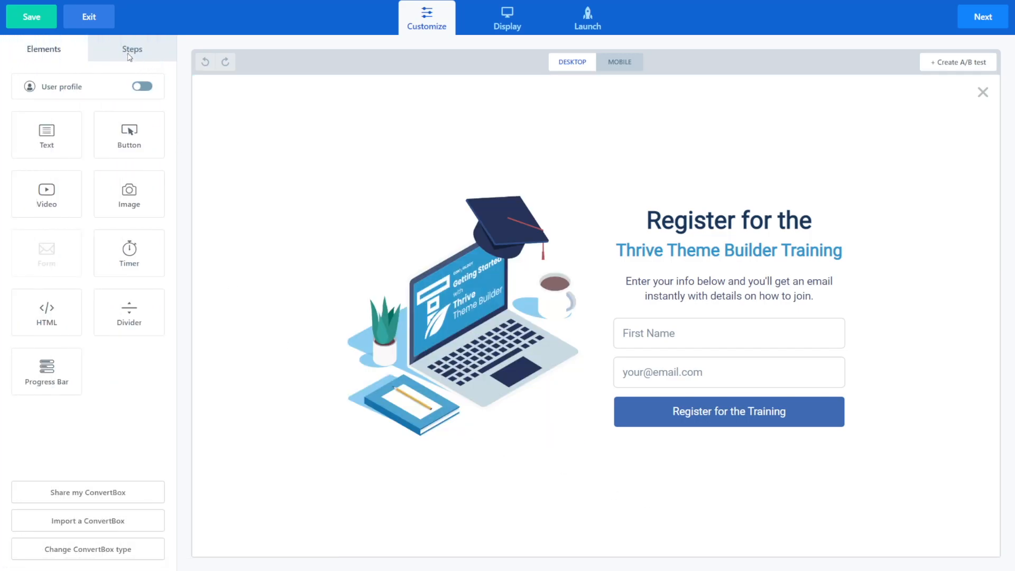
{"action": "left_click", "coordinate": [129, 55]}
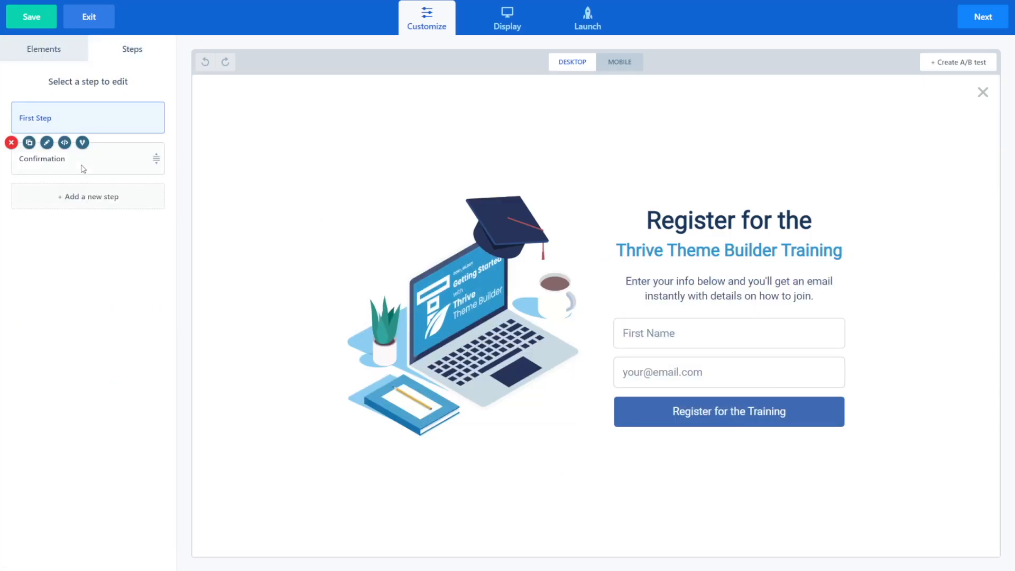
{"action": "left_click", "coordinate": [83, 168]}
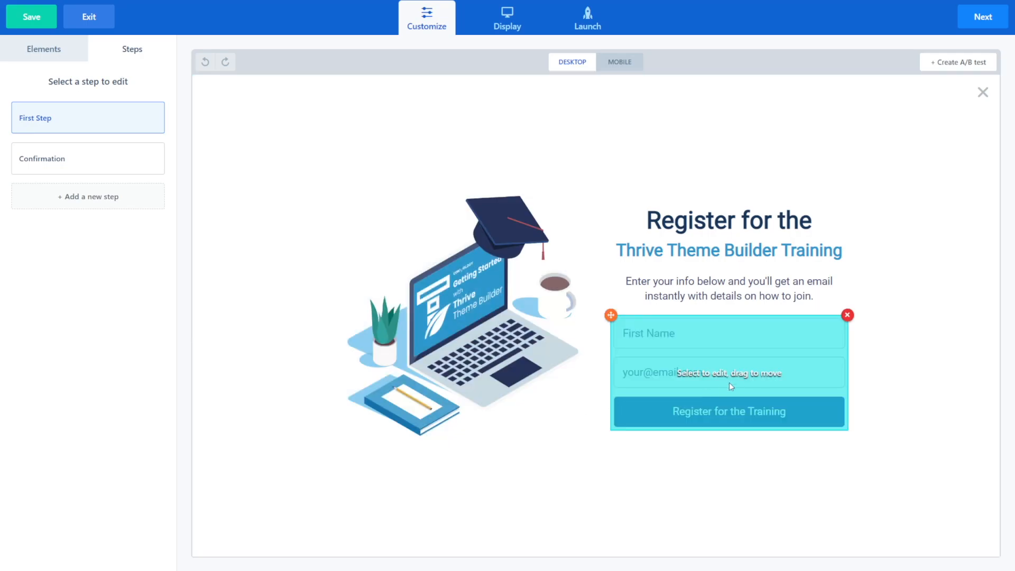
Step: Open the registration form's settings and review its fields, submission actions and integrations
{"action": "left_click", "coordinate": [682, 325]}
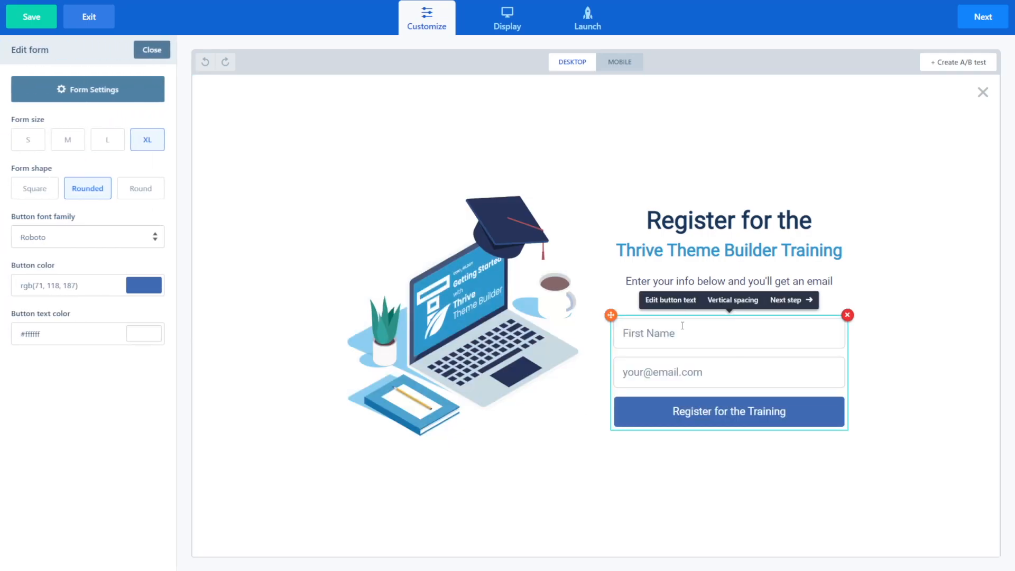
{"action": "left_click", "coordinate": [100, 89]}
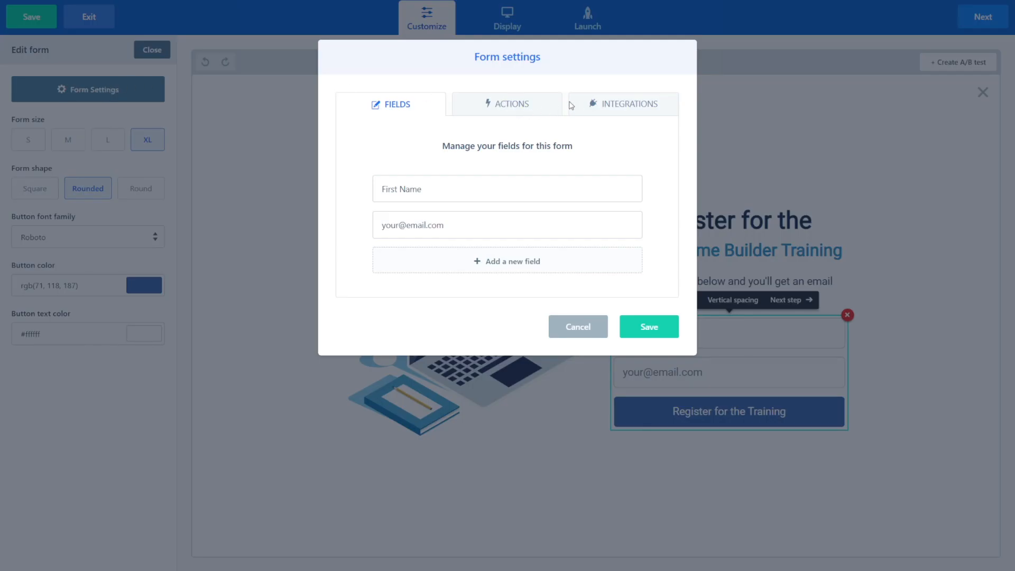
{"action": "left_click", "coordinate": [554, 110]}
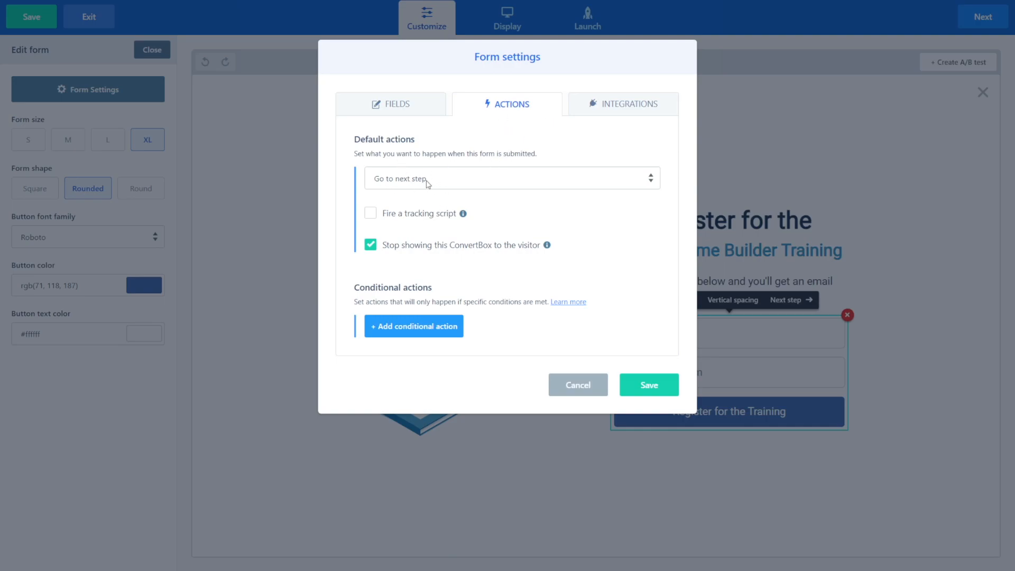
{"action": "left_click", "coordinate": [616, 110]}
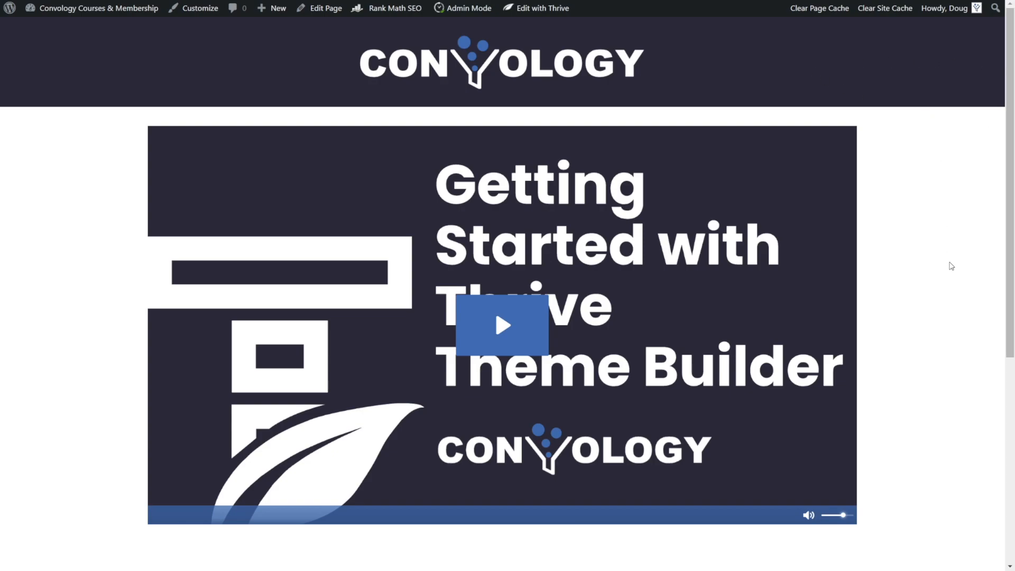
Step: Look through the webinar page from the training video down to the question form and back
{"action": "scroll", "coordinate": [946, 276], "scroll_direction": "down", "scroll_amount": 1}
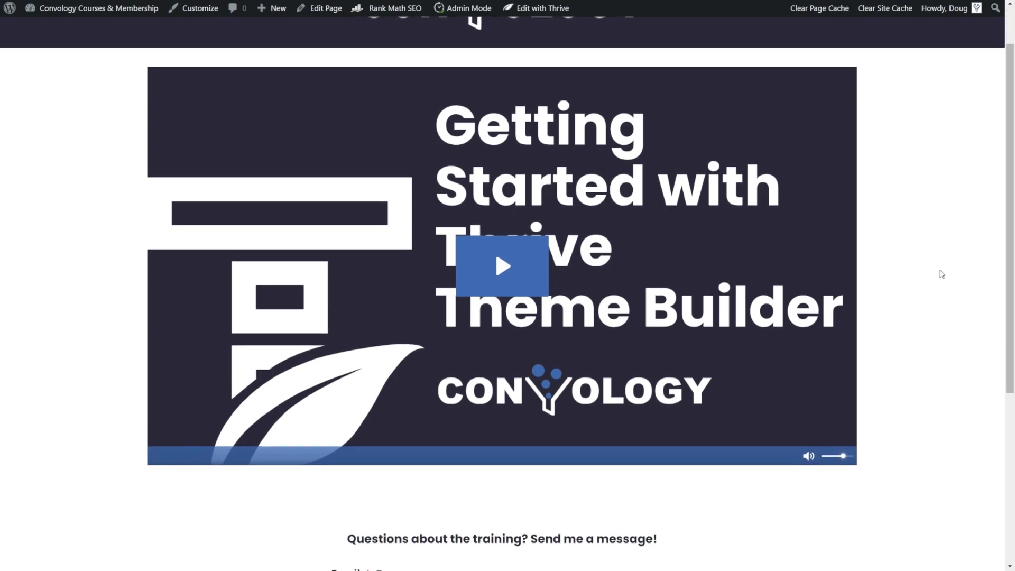
{"action": "scroll", "coordinate": [925, 259], "scroll_direction": "down", "scroll_amount": 4}
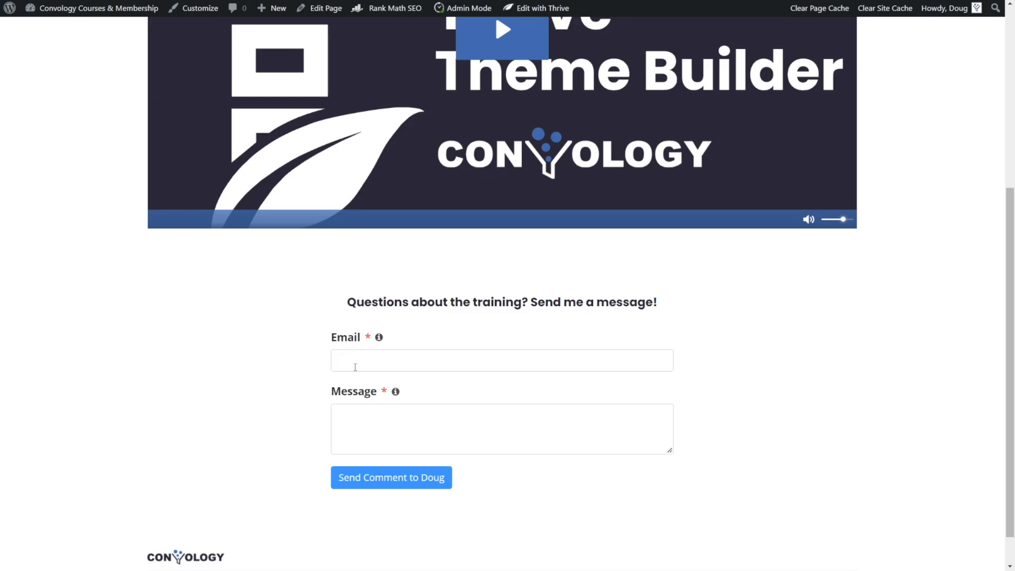
{"action": "scroll", "coordinate": [370, 317], "scroll_direction": "up", "scroll_amount": 2}
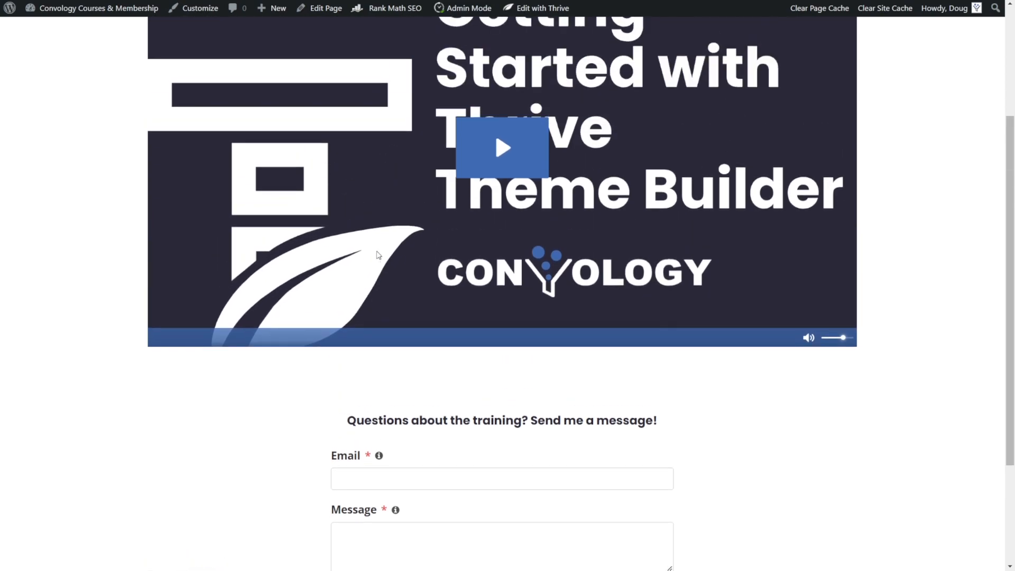
{"action": "scroll", "coordinate": [368, 290], "scroll_direction": "down", "scroll_amount": 3}
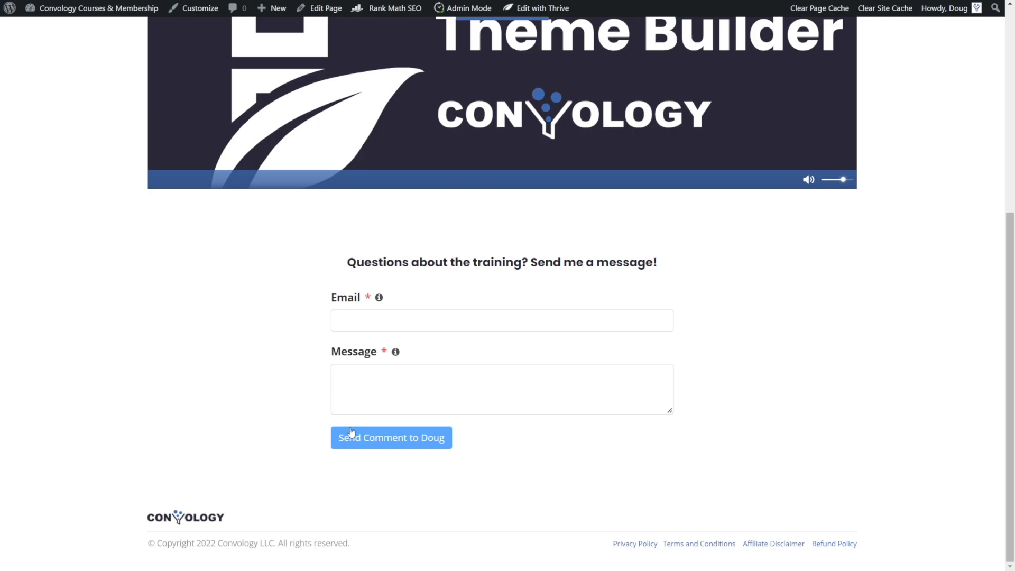
{"action": "scroll", "coordinate": [915, 197], "scroll_direction": "up", "scroll_amount": 6}
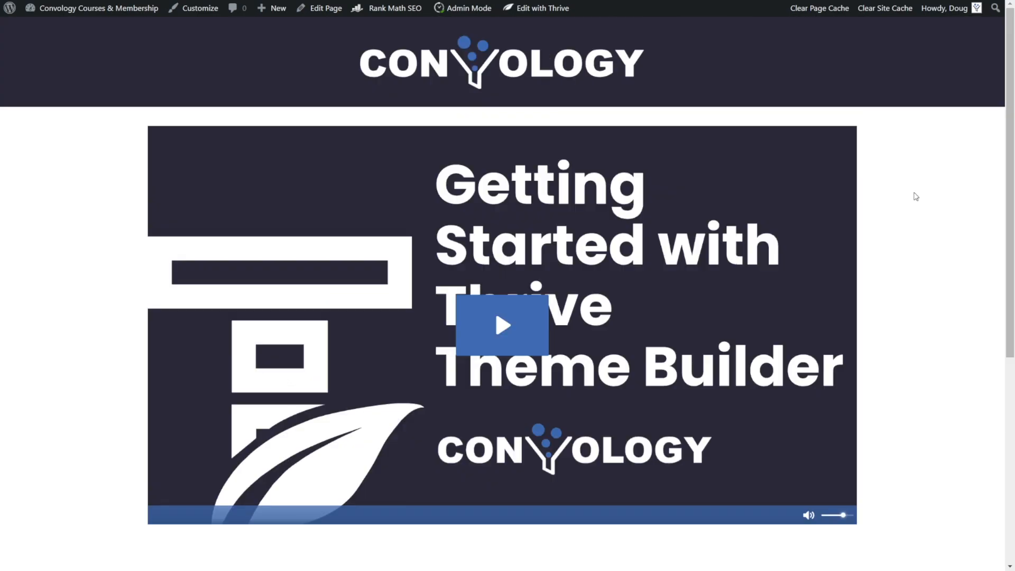
{"action": "left_click", "coordinate": [549, 12]}
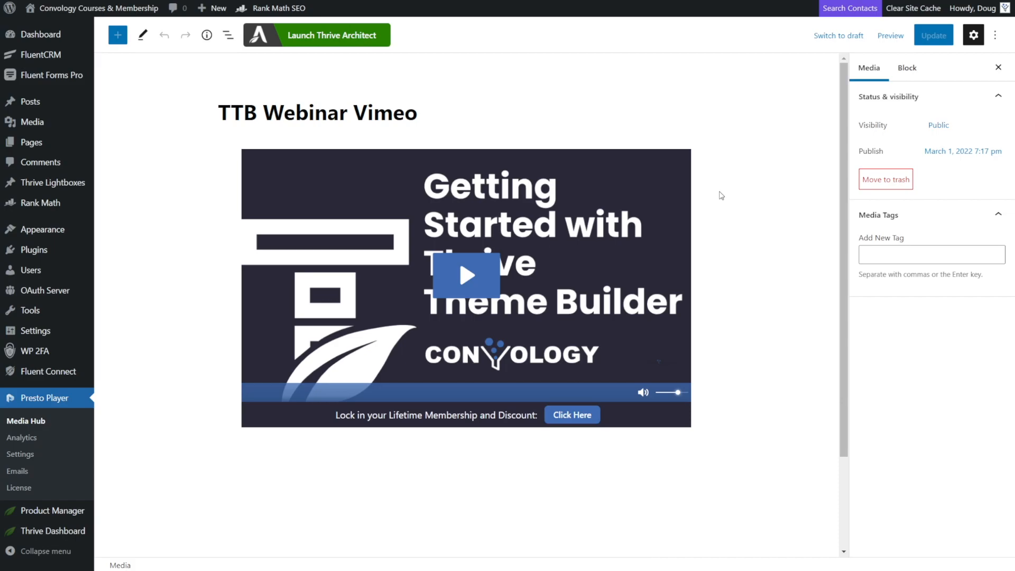
Step: Select the Presto Vimeo video block in TTB Webinar Vimeo and open its TTBWebinar preset for editing
{"action": "left_click", "coordinate": [673, 193]}
{"action": "scroll", "coordinate": [763, 322], "scroll_direction": "down", "scroll_amount": 1}
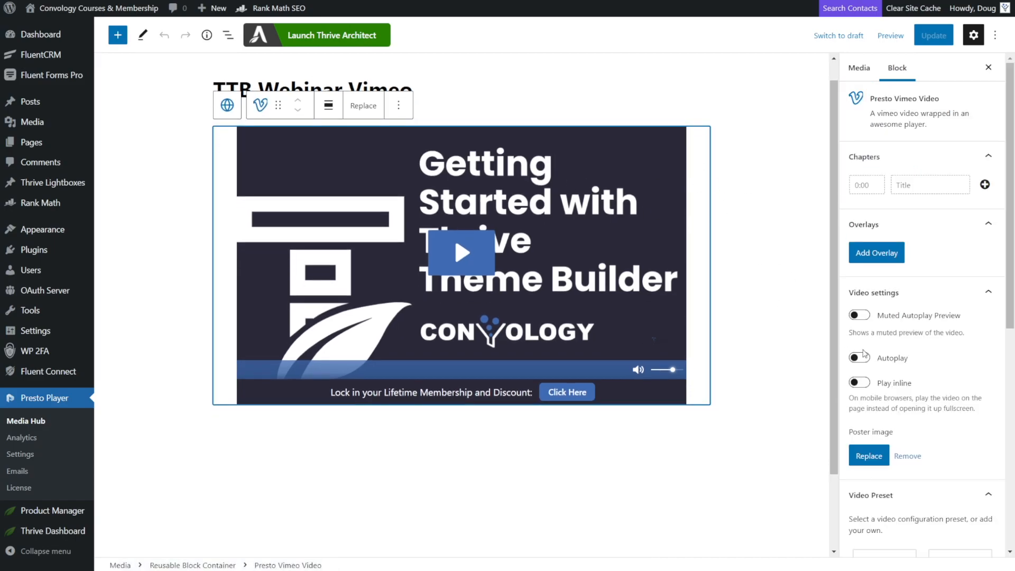
{"action": "scroll", "coordinate": [894, 369], "scroll_direction": "down", "scroll_amount": 4}
{"action": "scroll", "coordinate": [895, 368], "scroll_direction": "down", "scroll_amount": 3}
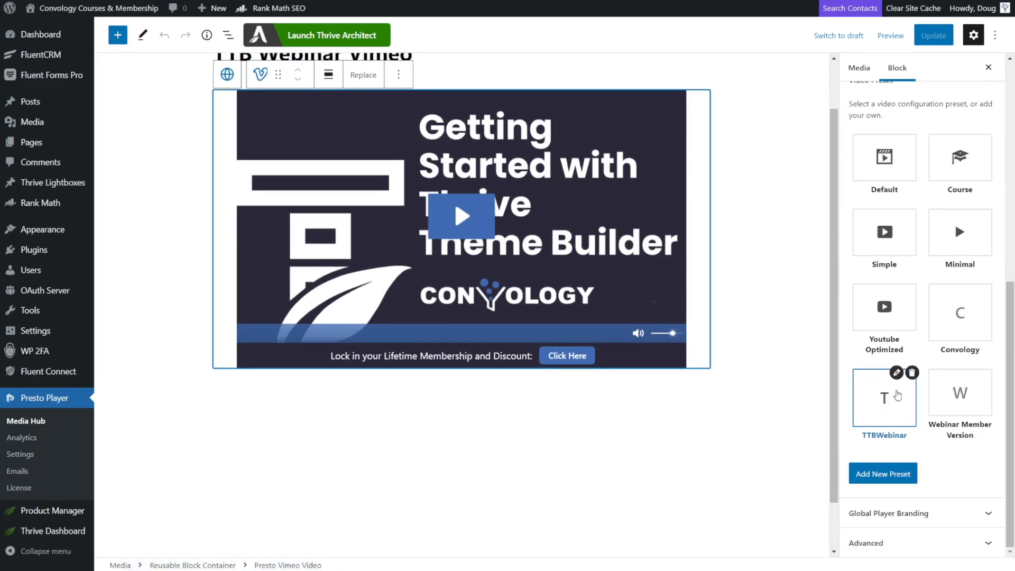
{"action": "mouse_move", "coordinate": [904, 418]}
{"action": "left_click", "coordinate": [894, 375]}
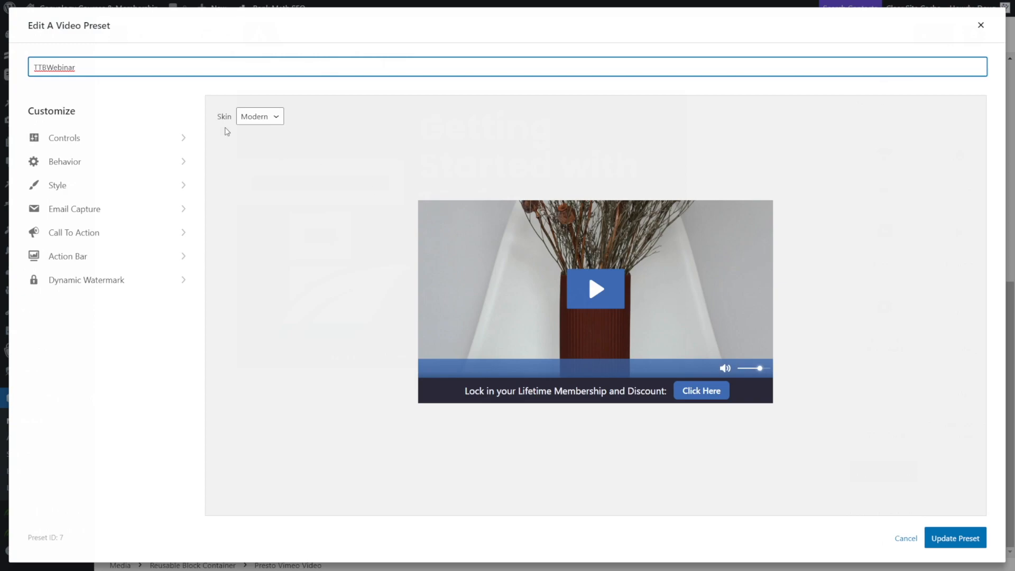
Step: Review the preset's Controls settings, toggling Large Play Button and Small Play Button to preview them and restoring both
{"action": "left_click", "coordinate": [105, 140]}
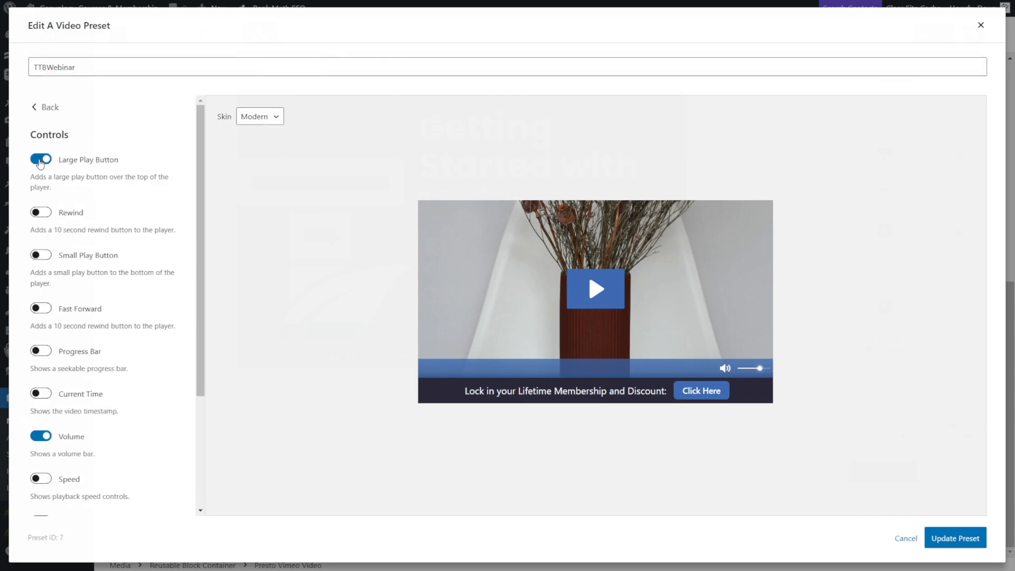
{"action": "left_click", "coordinate": [40, 162]}
{"action": "left_click", "coordinate": [39, 163]}
{"action": "left_click", "coordinate": [41, 256]}
{"action": "left_click", "coordinate": [43, 257]}
{"action": "scroll", "coordinate": [39, 315], "scroll_direction": "down", "scroll_amount": 2}
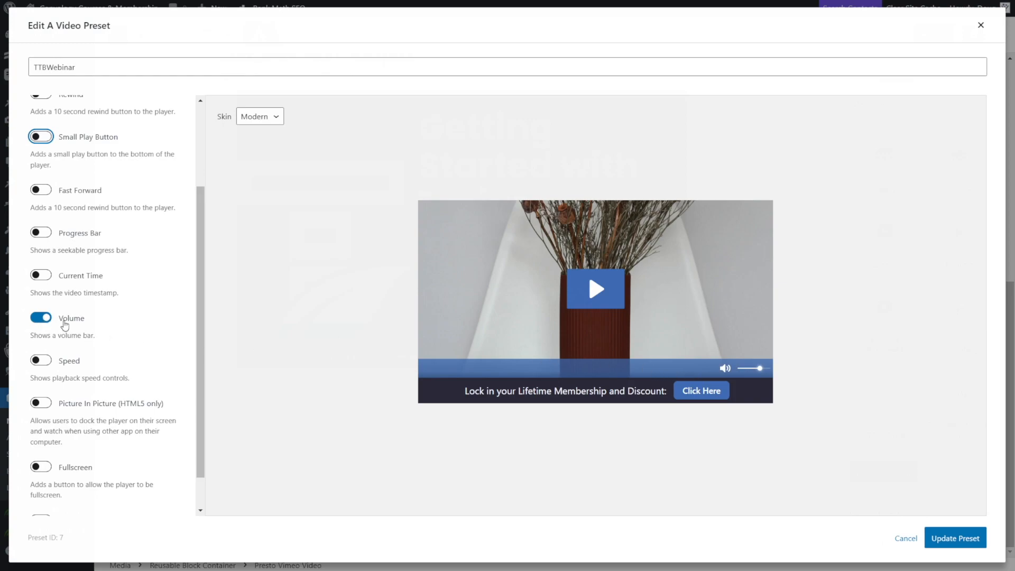
{"action": "scroll", "coordinate": [95, 364], "scroll_direction": "down", "scroll_amount": 2}
{"action": "scroll", "coordinate": [77, 445], "scroll_direction": "up", "scroll_amount": 3}
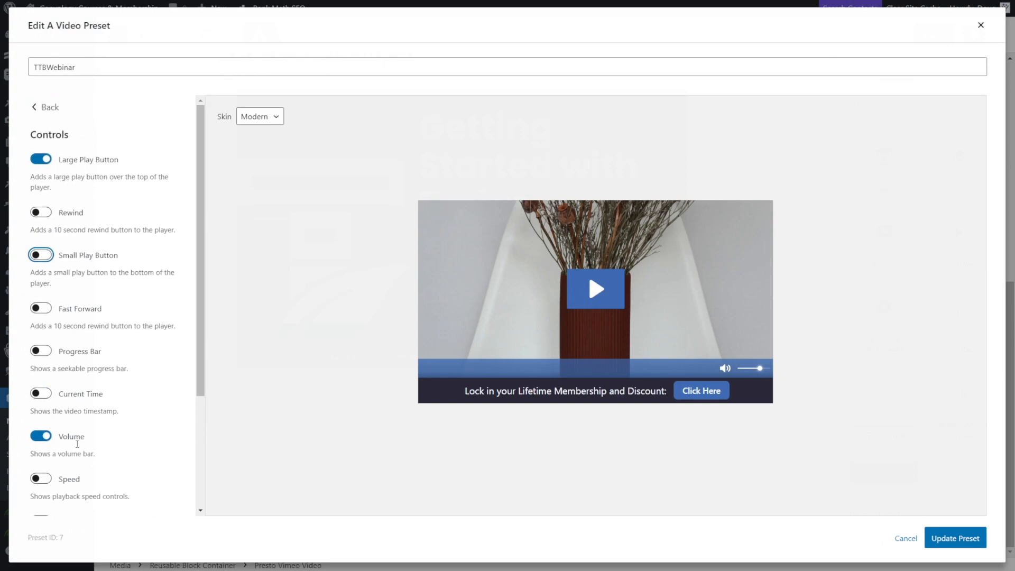
Step: Review the preset's Behavior settings, including Save Play Position, and its Style settings
{"action": "left_click", "coordinate": [51, 109]}
{"action": "left_click", "coordinate": [68, 164]}
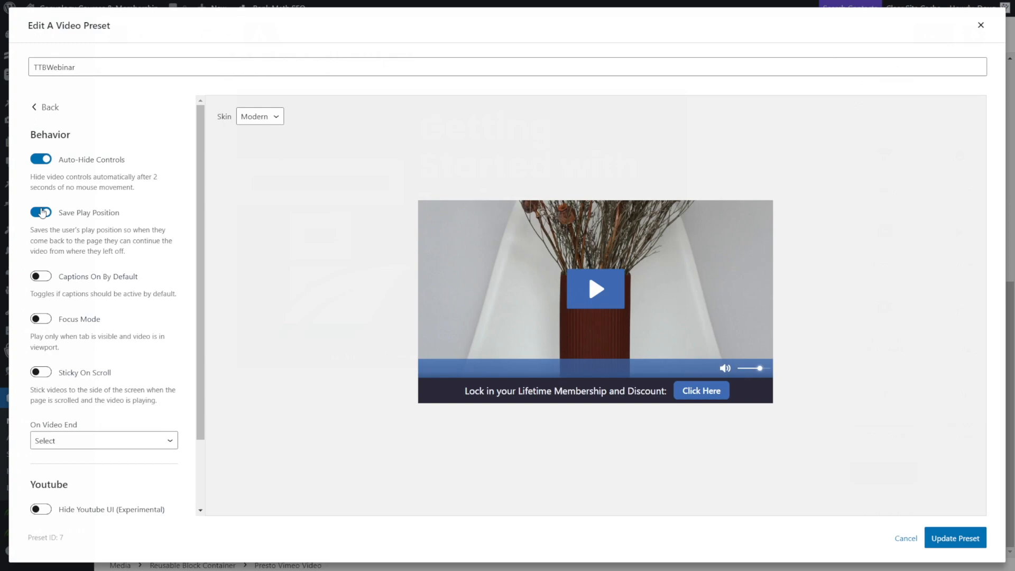
{"action": "scroll", "coordinate": [90, 275], "scroll_direction": "down", "scroll_amount": 2}
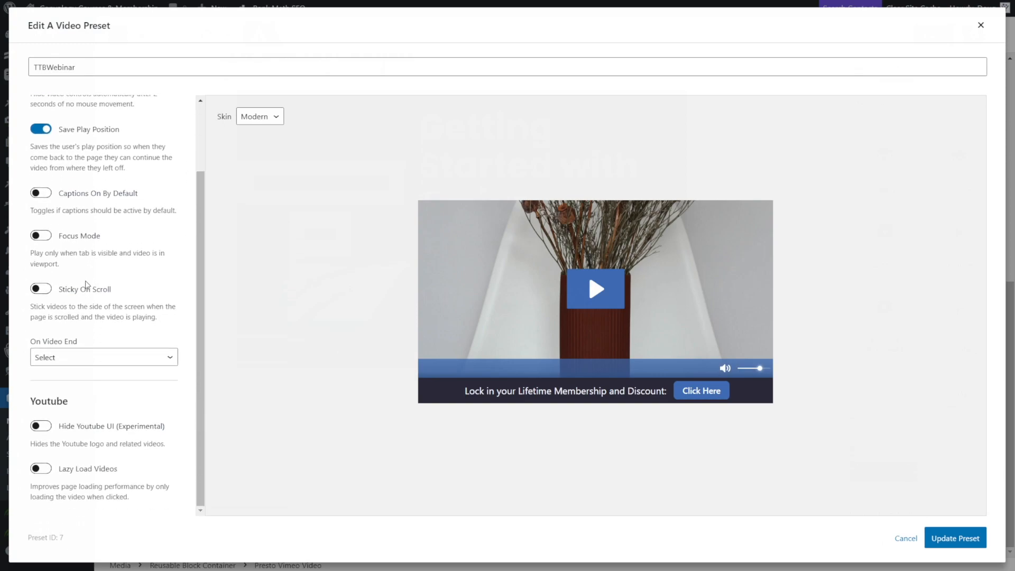
{"action": "scroll", "coordinate": [78, 241], "scroll_direction": "up", "scroll_amount": 2}
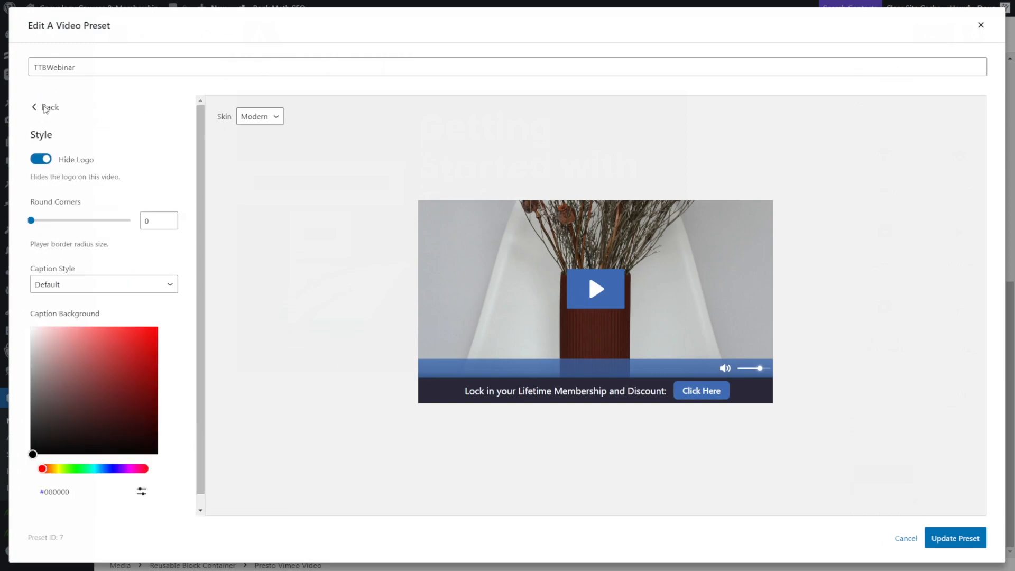
{"action": "left_click", "coordinate": [47, 108]}
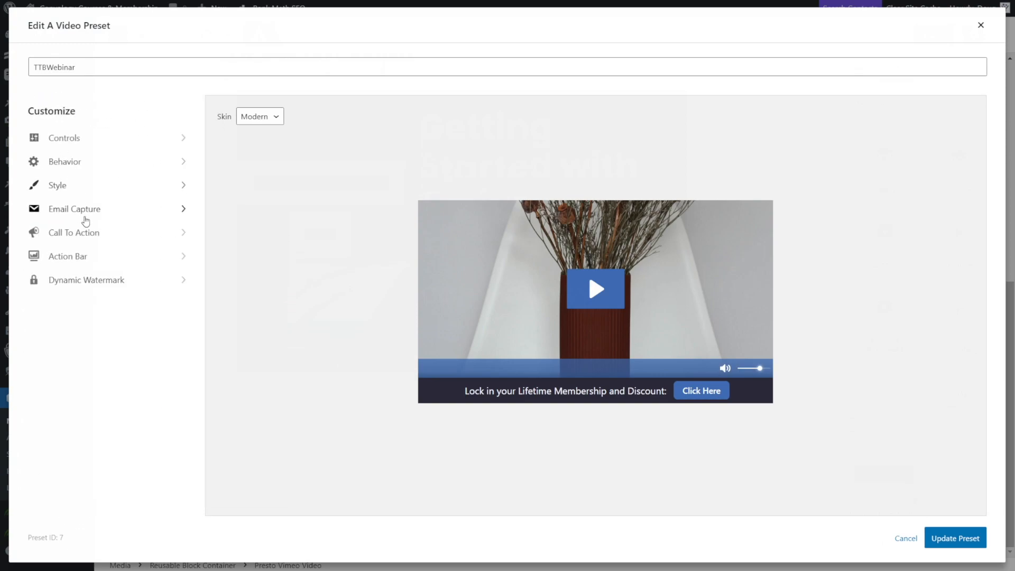
Step: Check the preset's Email Capture settings and its Call To Action overlay settings
{"action": "left_click", "coordinate": [87, 211]}
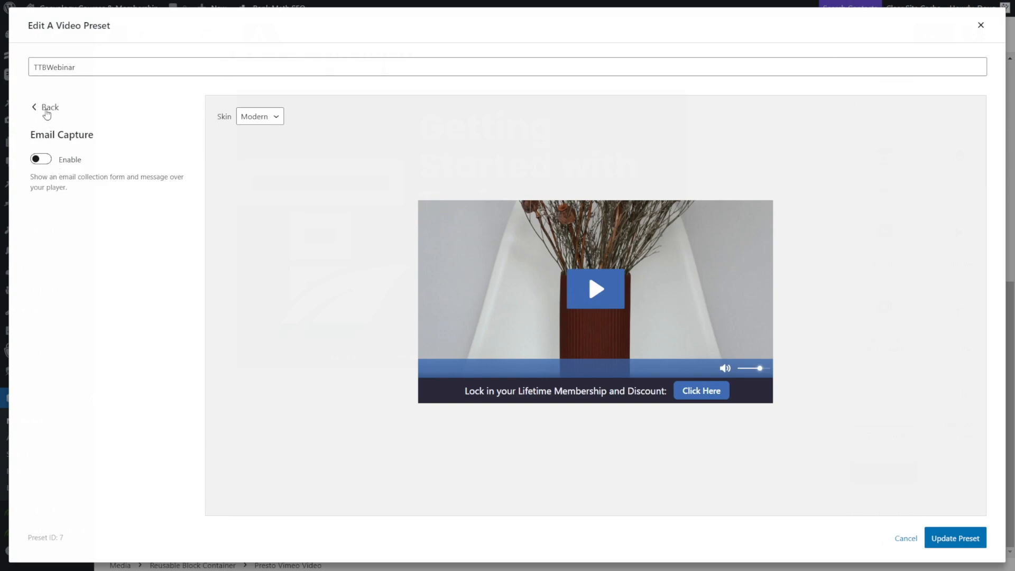
{"action": "left_click", "coordinate": [46, 108]}
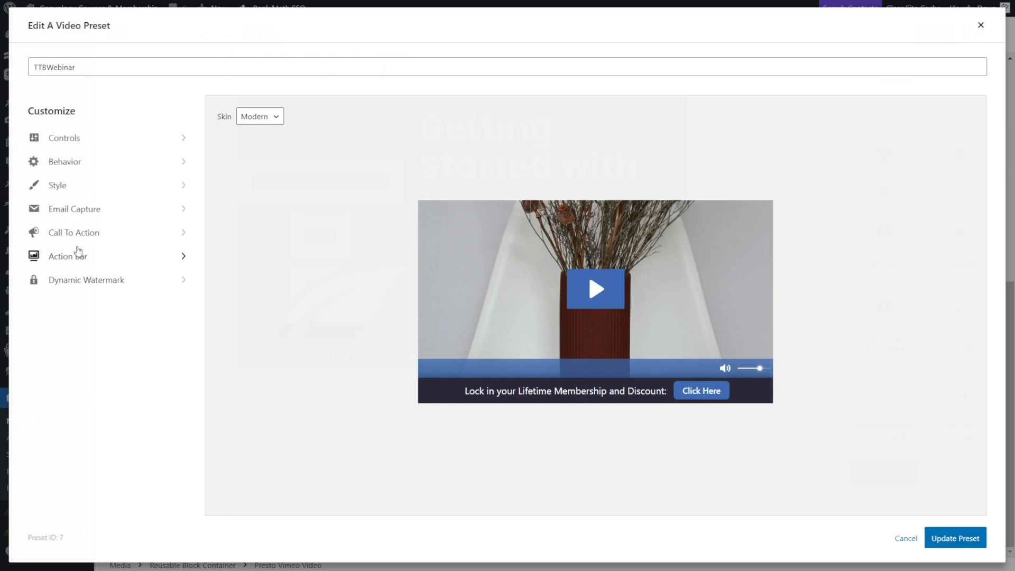
{"action": "left_click", "coordinate": [83, 237]}
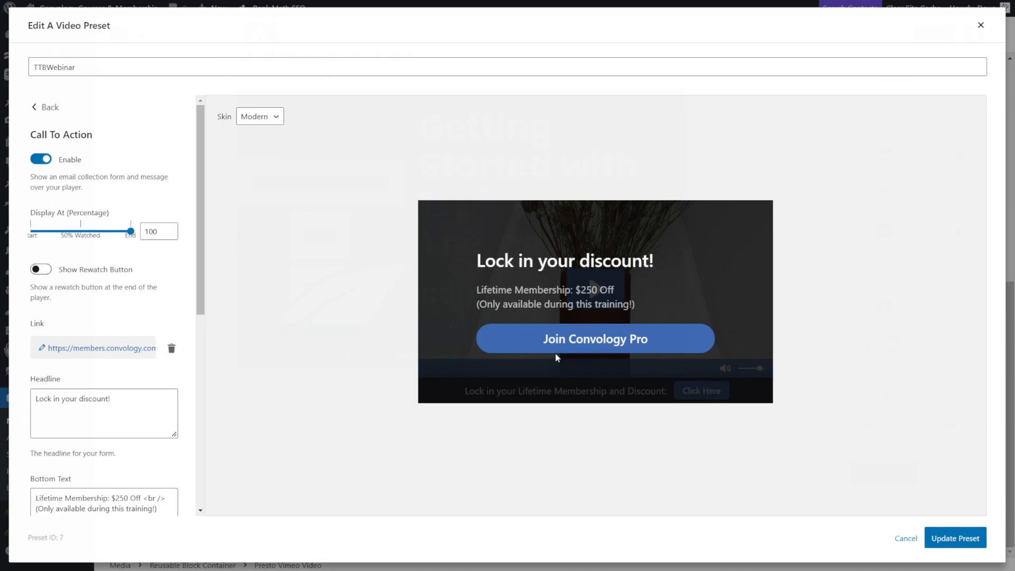
{"action": "left_click", "coordinate": [41, 107]}
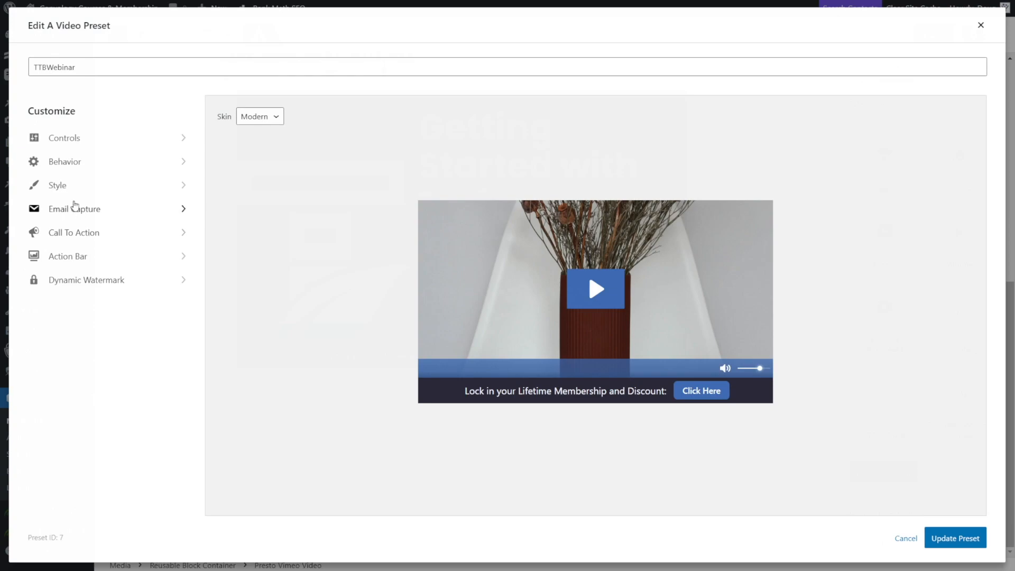
Step: Review the preset's Action Bar settings, including display percentage, text, background and button options
{"action": "left_click", "coordinate": [77, 256]}
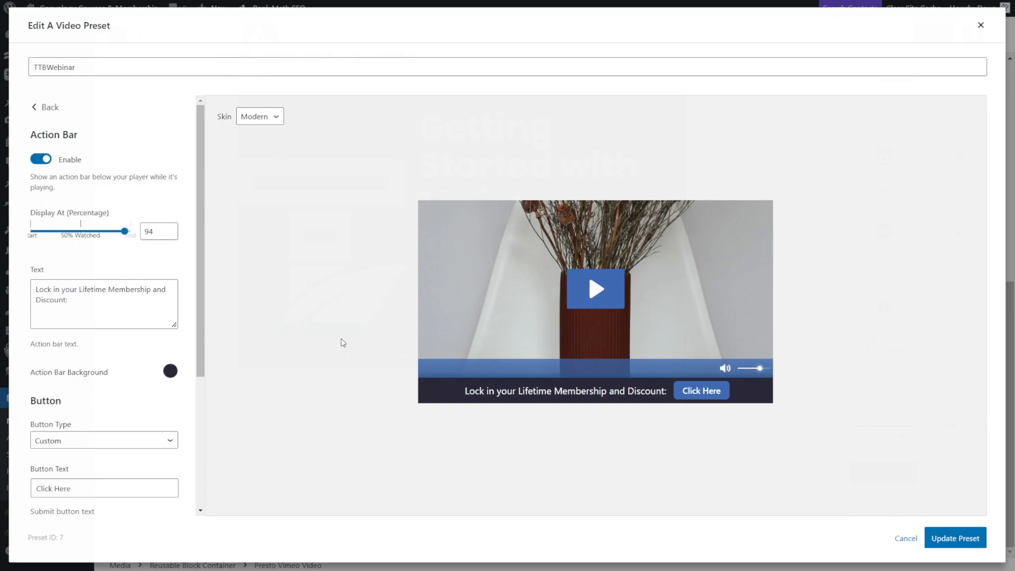
{"action": "scroll", "coordinate": [341, 343], "scroll_direction": "down", "scroll_amount": 5}
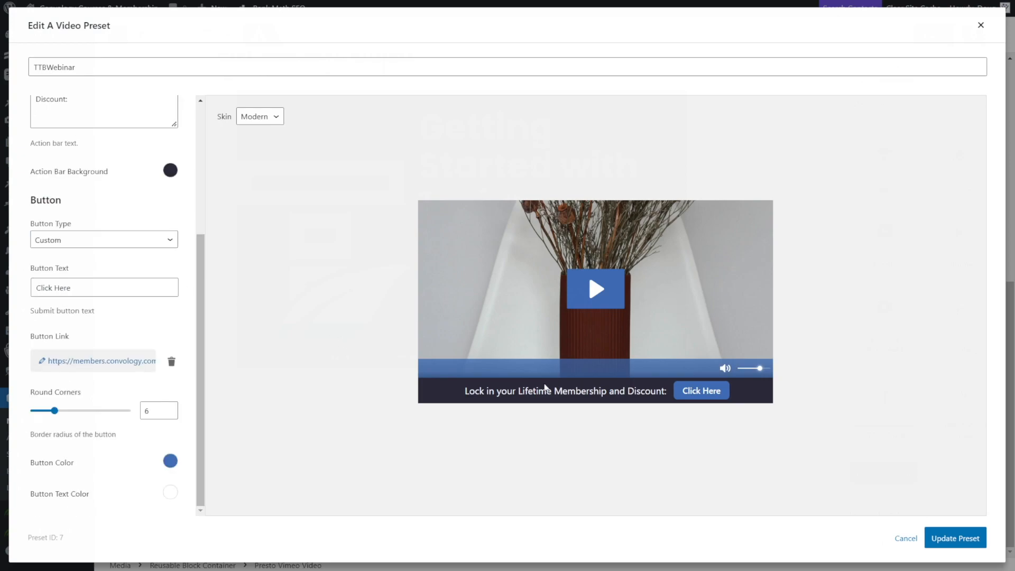
{"action": "scroll", "coordinate": [154, 240], "scroll_direction": "up", "scroll_amount": 5}
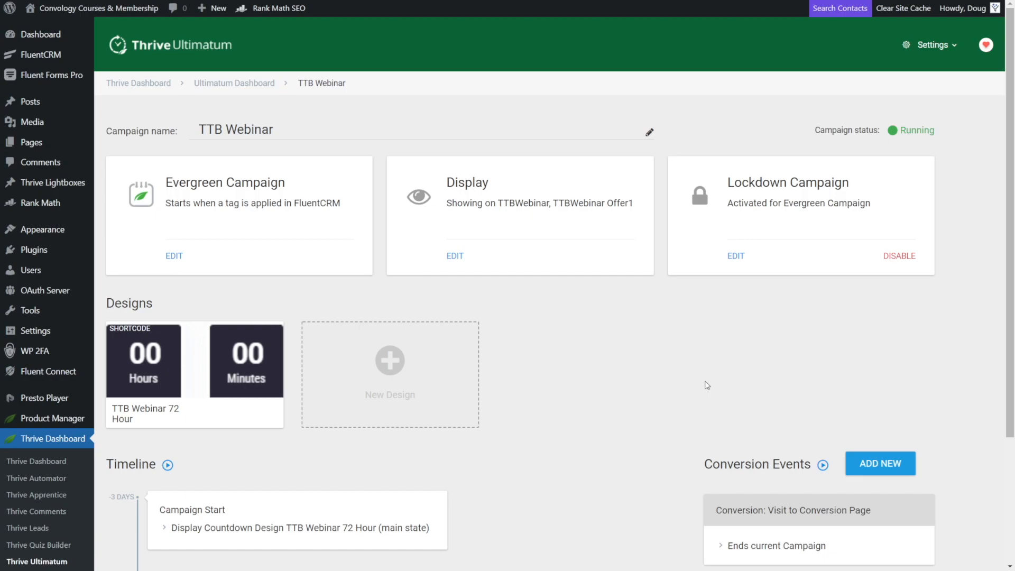
Step: Open the Evergreen Campaign settings and review the countdown type, duration, Activate Lockdown and Repeat this campaign options
{"action": "left_click_drag", "start_coordinate": [167, 182], "coordinate": [279, 189]}
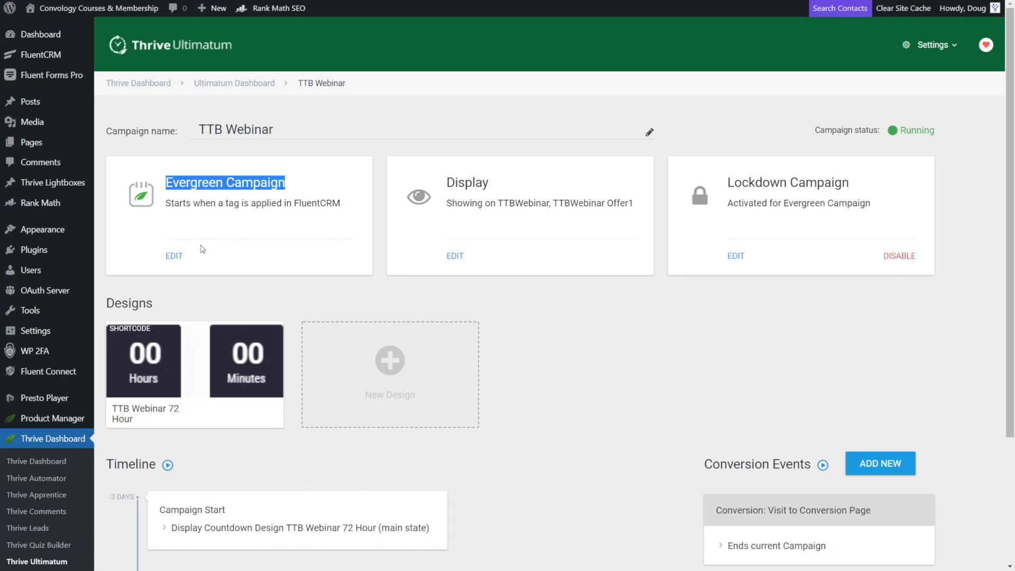
{"action": "left_click", "coordinate": [344, 289]}
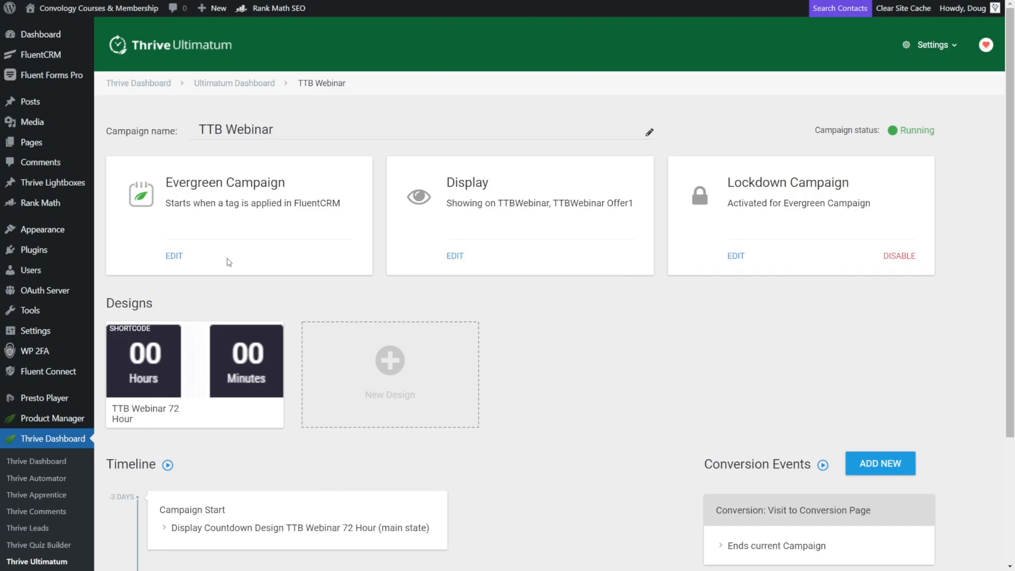
{"action": "left_click", "coordinate": [175, 256]}
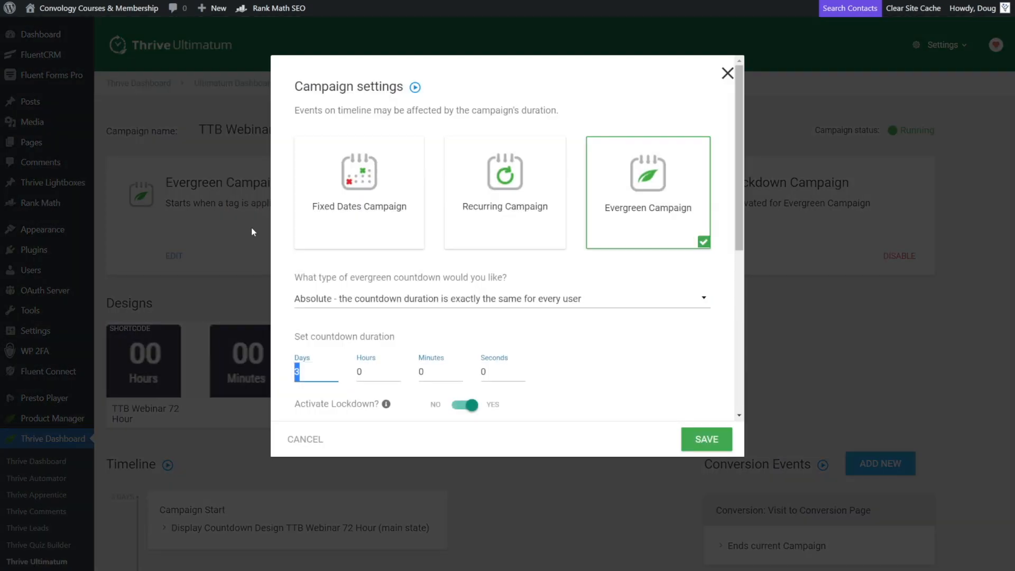
{"action": "mouse_move", "coordinate": [640, 173]}
{"action": "left_click", "coordinate": [518, 341]}
{"action": "scroll", "coordinate": [517, 341], "scroll_direction": "down", "scroll_amount": 3}
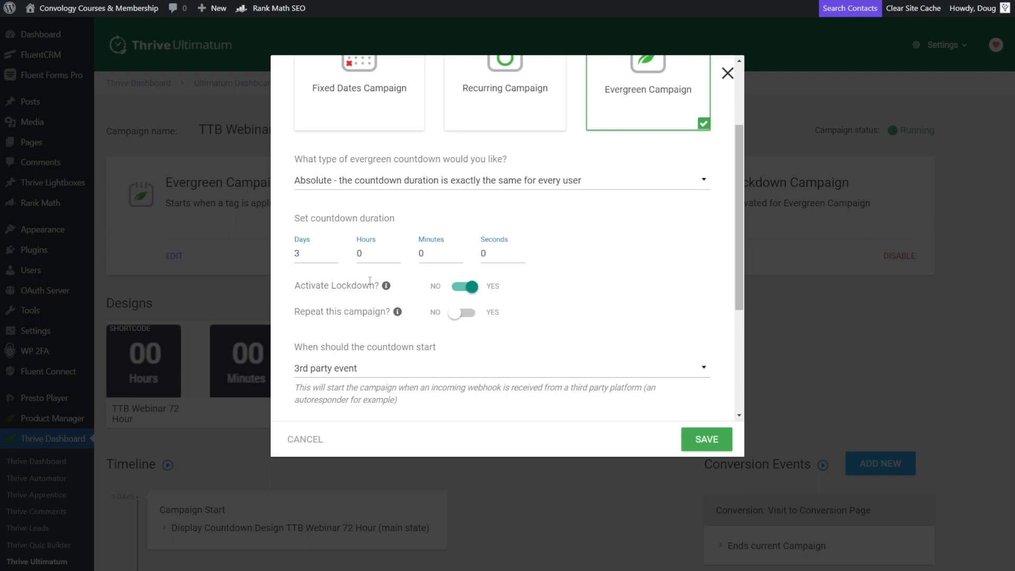
{"action": "mouse_move", "coordinate": [387, 287]}
{"action": "scroll", "coordinate": [521, 289], "scroll_direction": "down", "scroll_amount": 1}
{"action": "scroll", "coordinate": [521, 289], "scroll_direction": "down", "scroll_amount": 2}
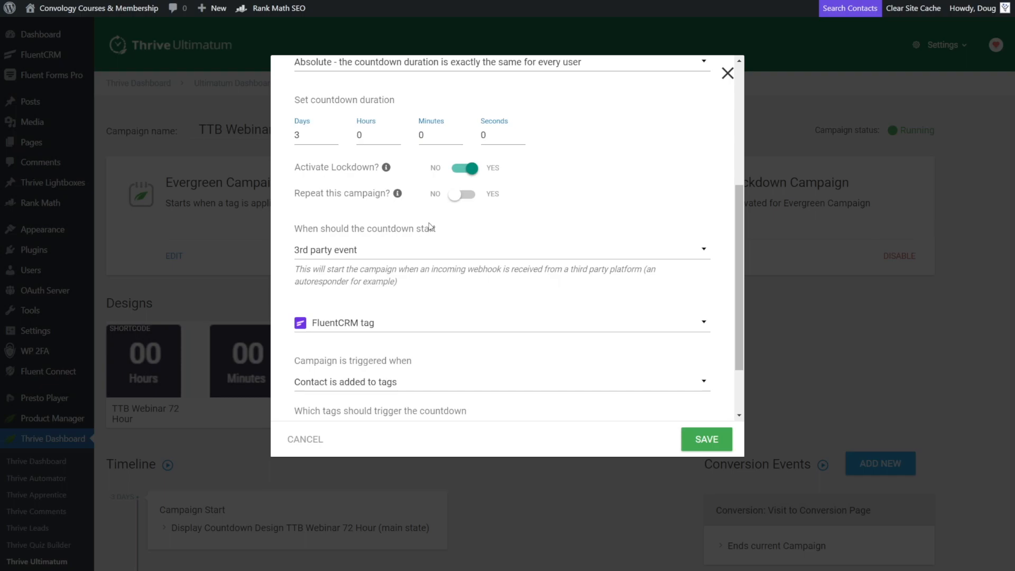
Step: Check the options for when the countdown starts, keeping 3rd party event, and the available webhook and tag services, keeping FluentCRM tag
{"action": "left_click", "coordinate": [333, 256]}
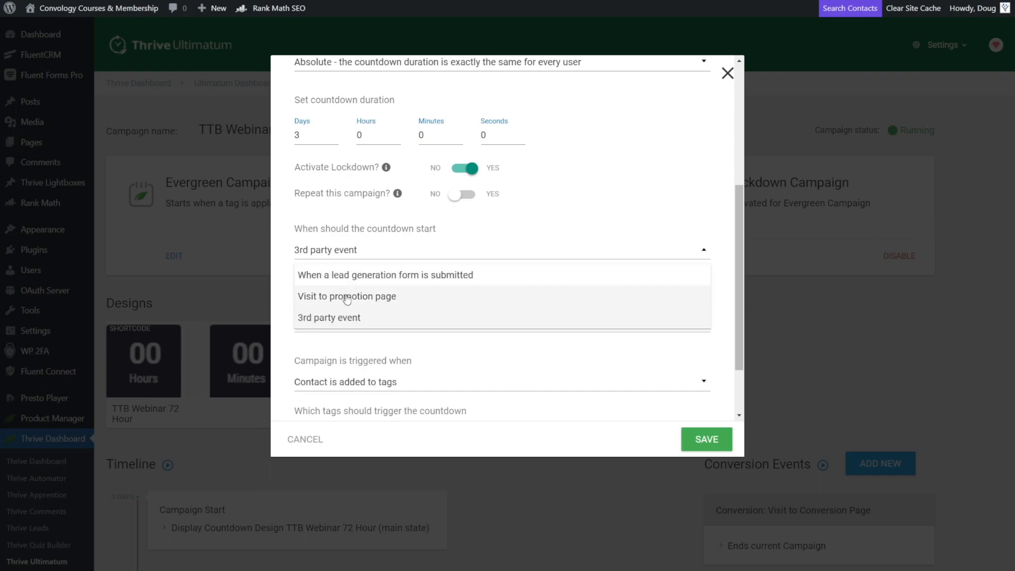
{"action": "left_click", "coordinate": [355, 316]}
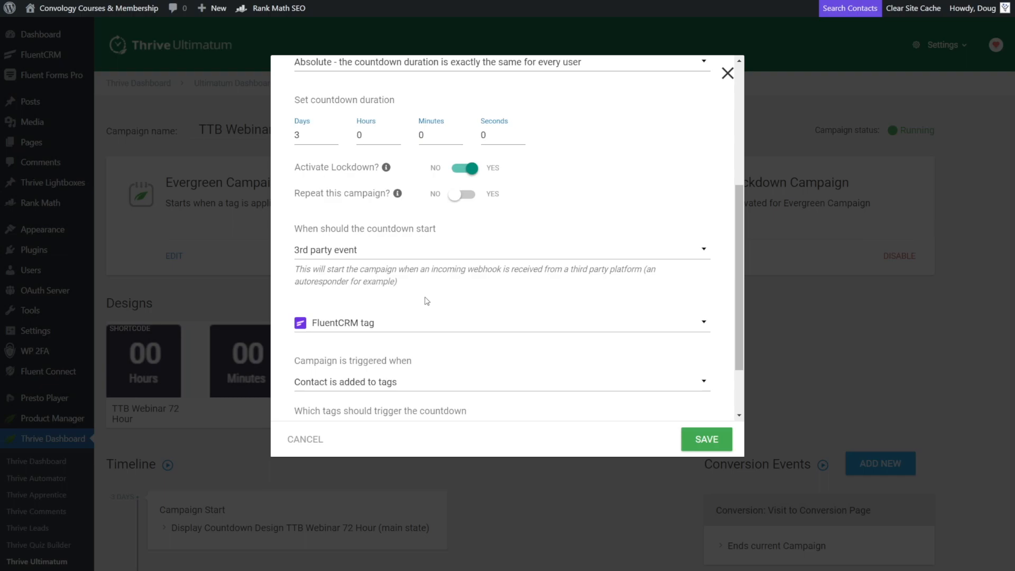
{"action": "left_click", "coordinate": [389, 327]}
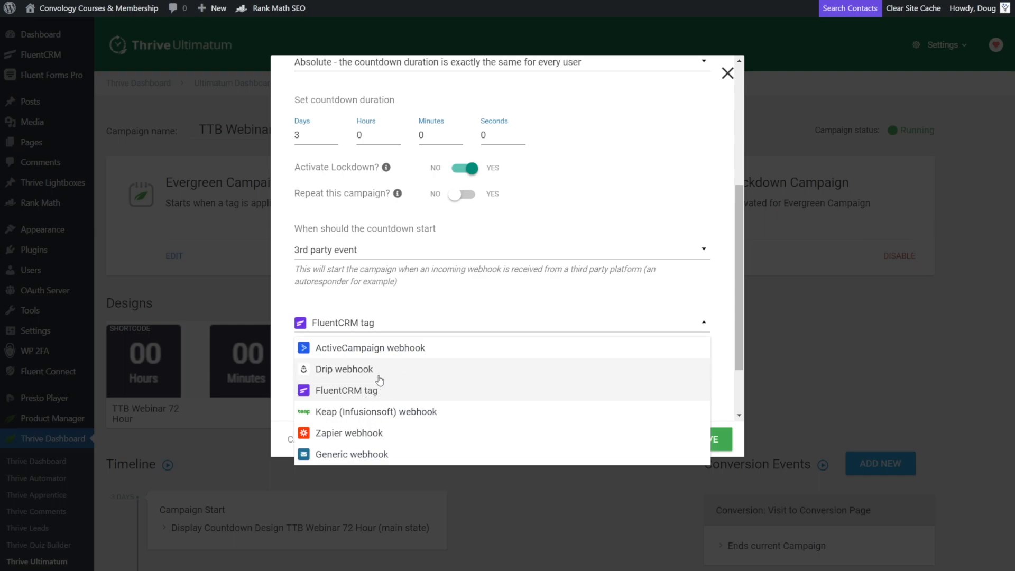
{"action": "left_click", "coordinate": [393, 309]}
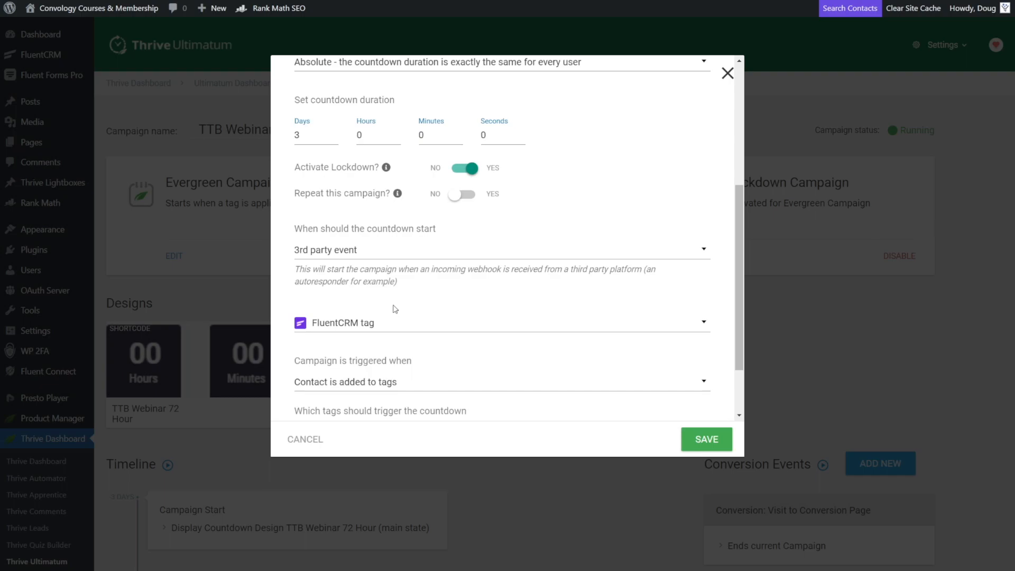
Step: Review which contact tags trigger the countdown, and close the campaign settings without saving
{"action": "scroll", "coordinate": [457, 285], "scroll_direction": "down", "scroll_amount": 2}
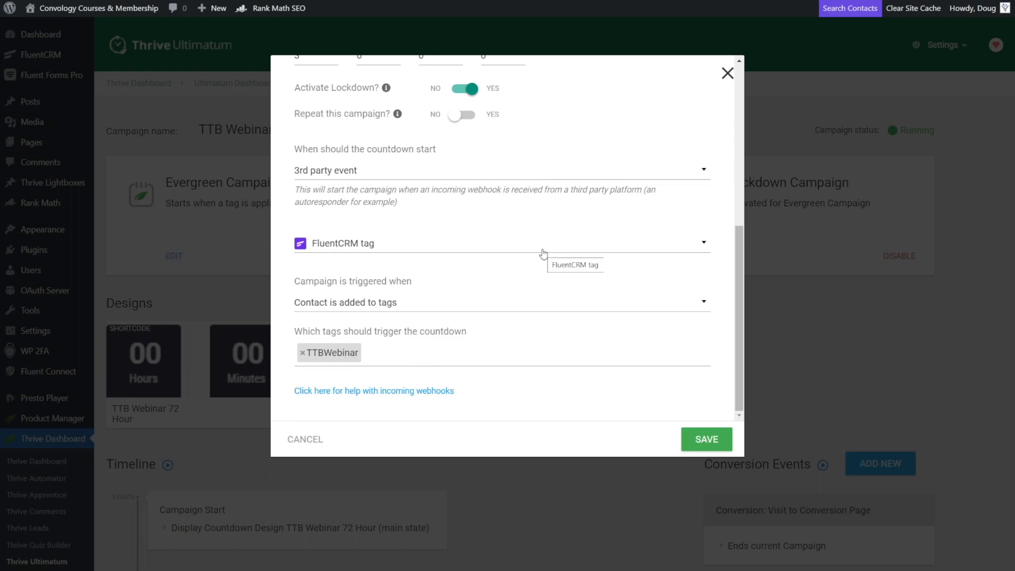
{"action": "scroll", "coordinate": [576, 256], "scroll_direction": "up", "scroll_amount": 3}
{"action": "scroll", "coordinate": [577, 256], "scroll_direction": "down", "scroll_amount": 3}
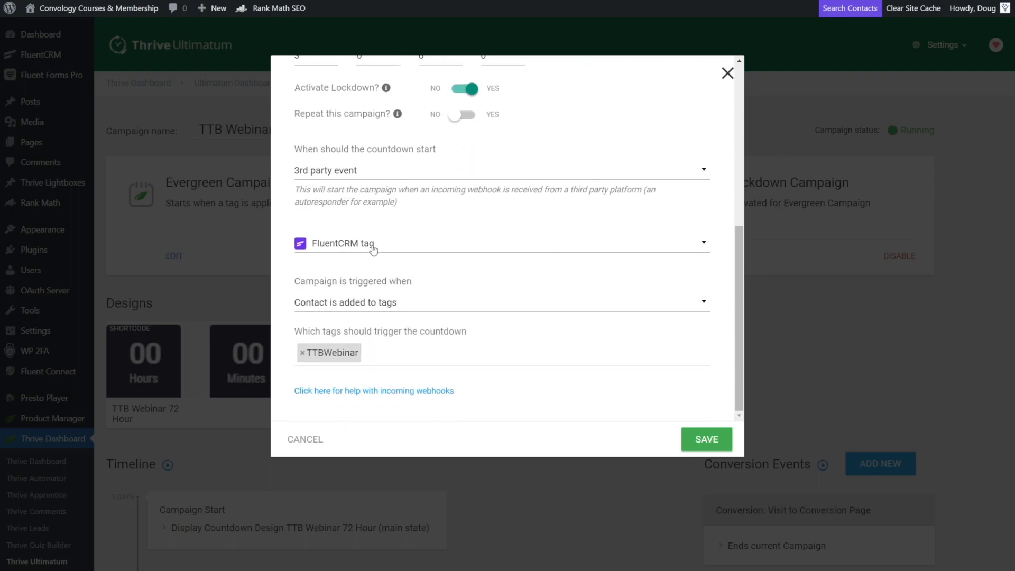
{"action": "key", "text": "Escape"}
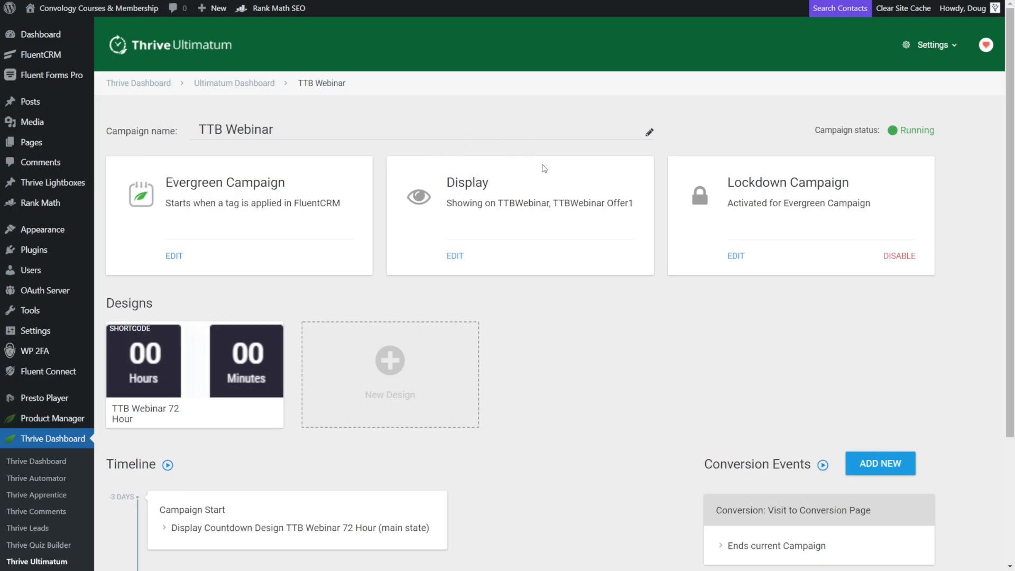
Step: Open the Lockdown Campaign settings and browse the email services available for the promotion pages, keeping FluentCRM
{"action": "left_click", "coordinate": [736, 256]}
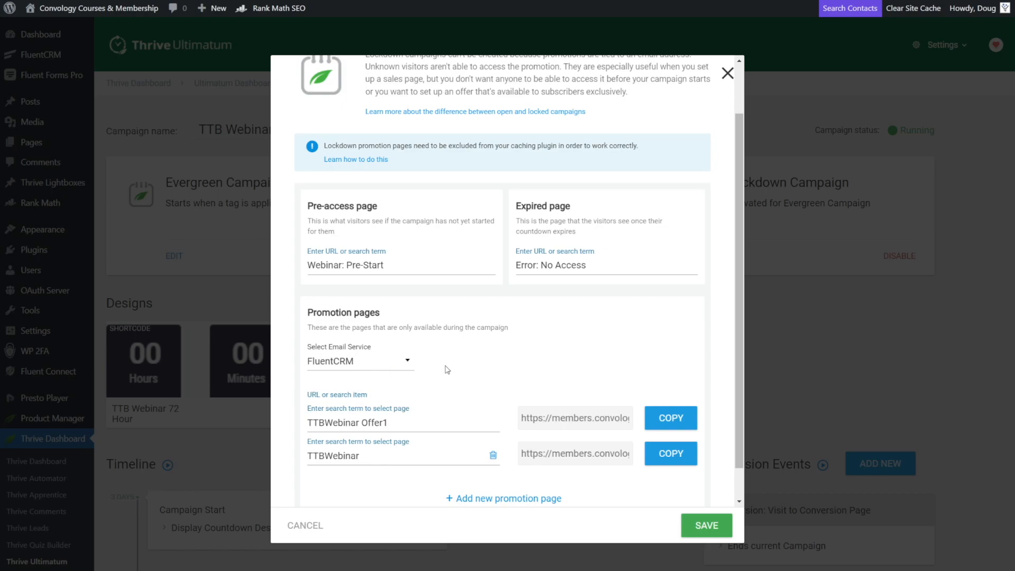
{"action": "left_click", "coordinate": [393, 360]}
{"action": "scroll", "coordinate": [378, 446], "scroll_direction": "down", "scroll_amount": 8}
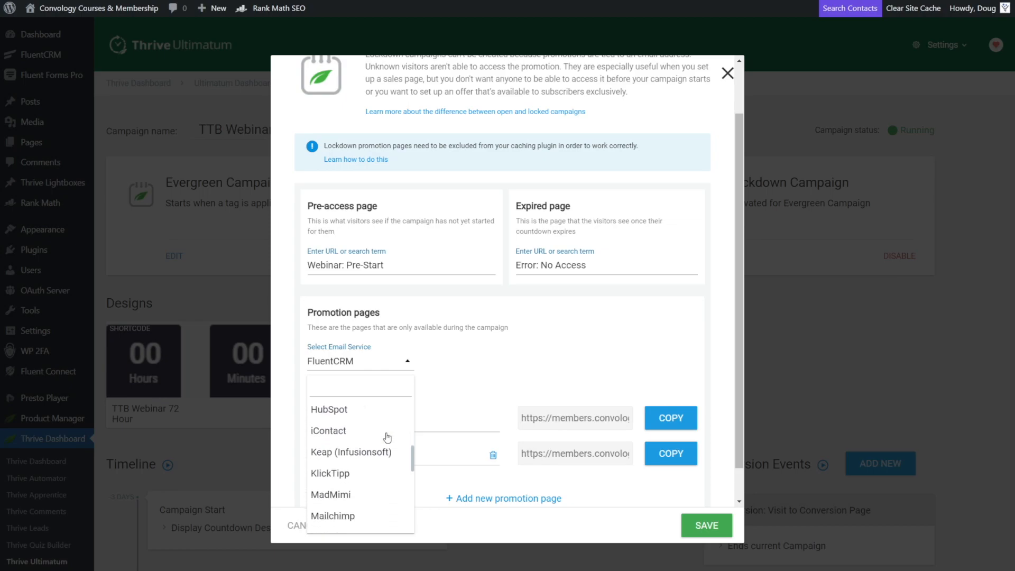
{"action": "scroll", "coordinate": [383, 442], "scroll_direction": "down", "scroll_amount": 3}
{"action": "left_click", "coordinate": [446, 426]}
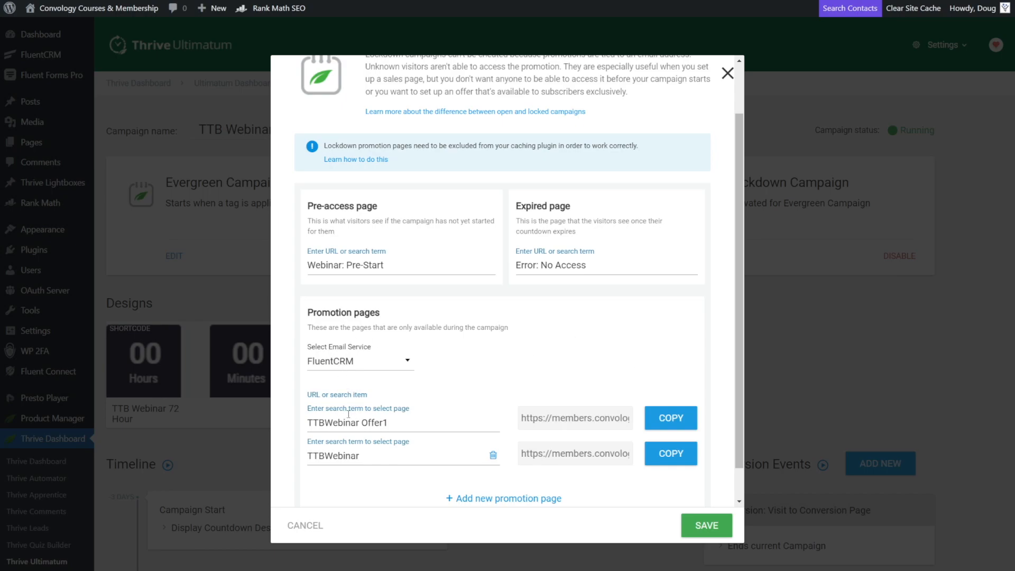
Step: Review the lockdown's pre-access, expired and promotion pages, highlighting TTBWebinar and TTBWebinar Offer1, and save the settings
{"action": "scroll", "coordinate": [350, 416], "scroll_direction": "up", "scroll_amount": 2}
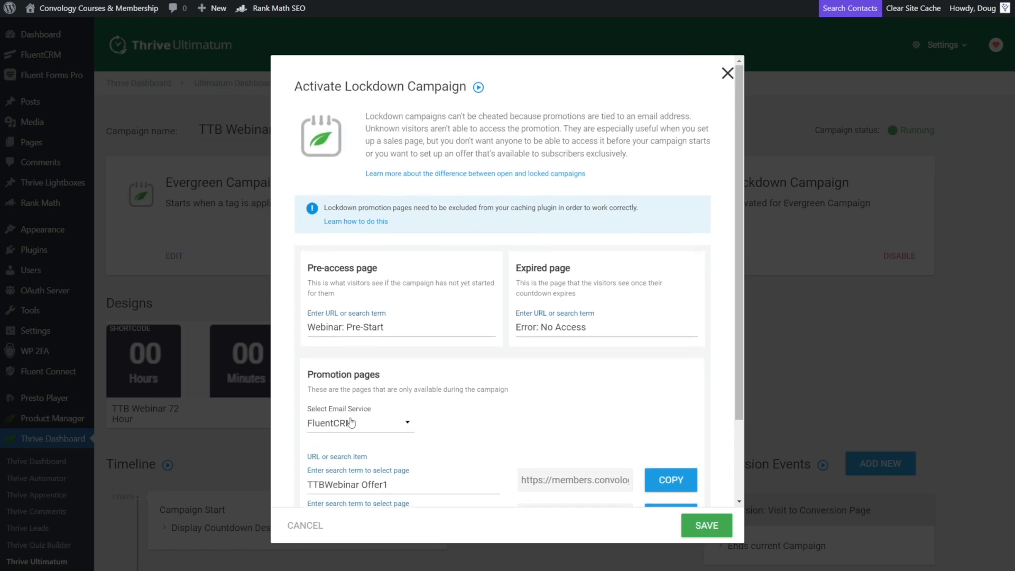
{"action": "scroll", "coordinate": [350, 420], "scroll_direction": "down", "scroll_amount": 3}
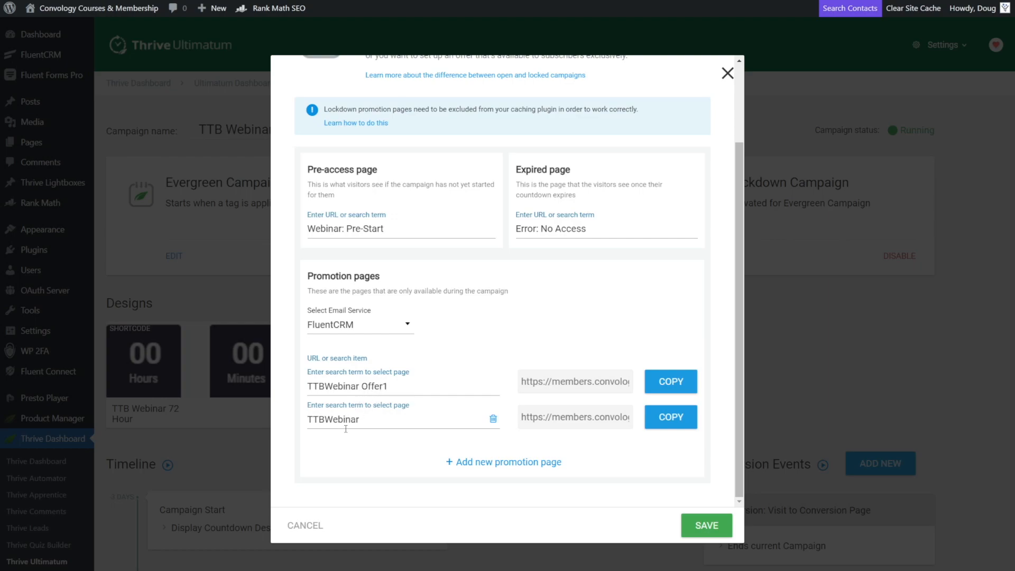
{"action": "left_click_drag", "start_coordinate": [360, 420], "coordinate": [308, 420]}
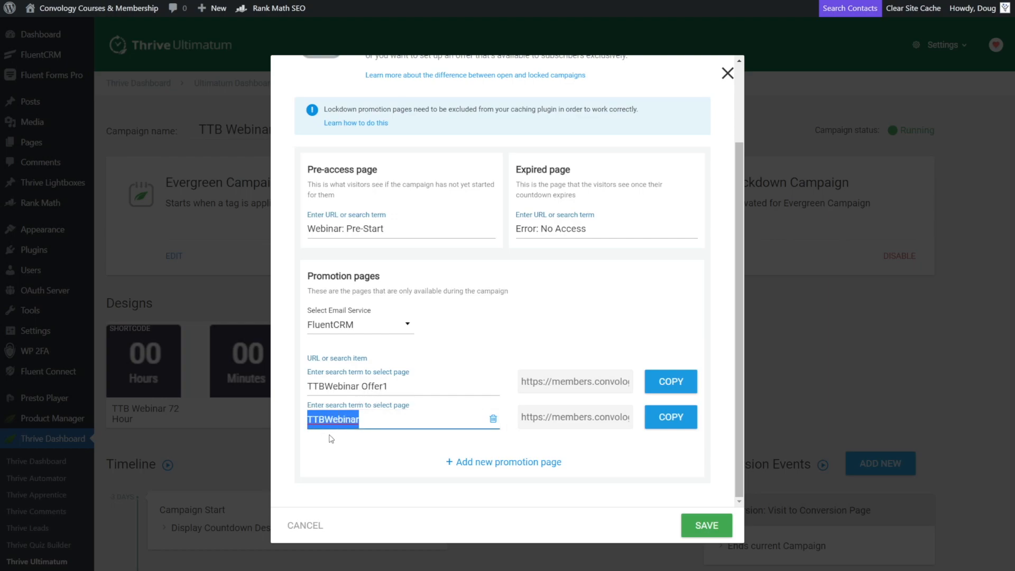
{"action": "left_click_drag", "start_coordinate": [399, 384], "coordinate": [308, 386]}
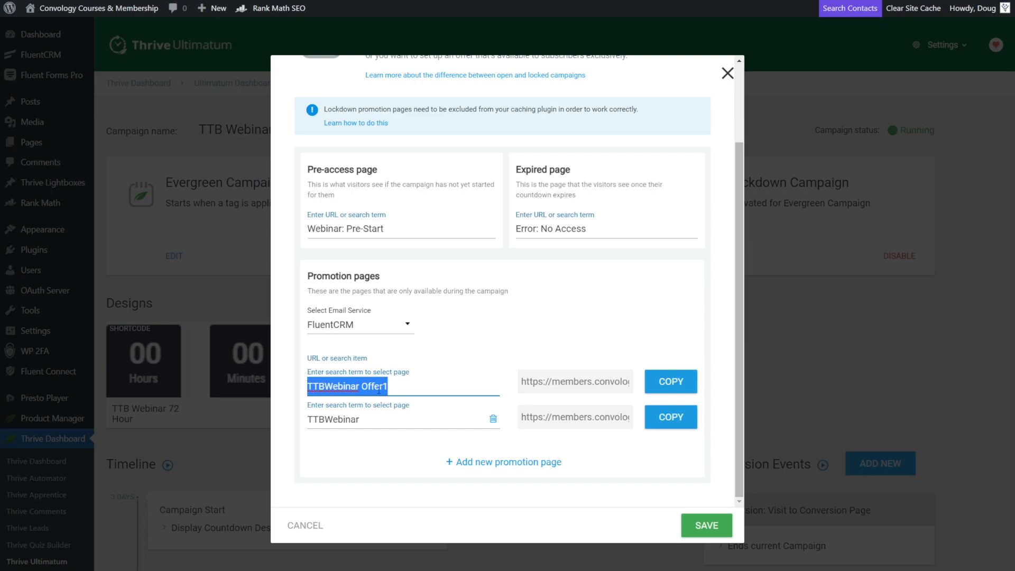
{"action": "left_click", "coordinate": [353, 500]}
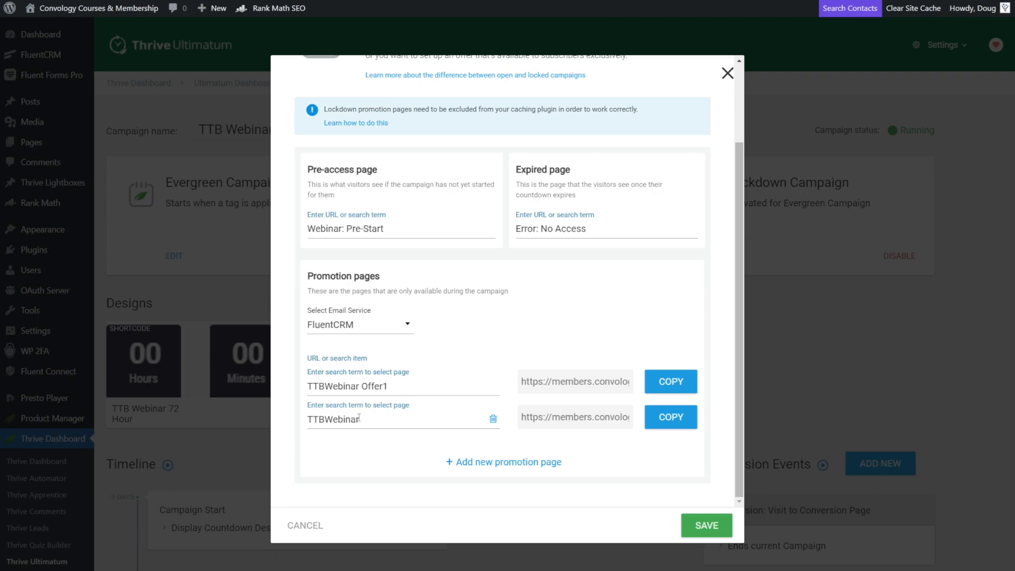
{"action": "left_click_drag", "start_coordinate": [358, 421], "coordinate": [305, 423]}
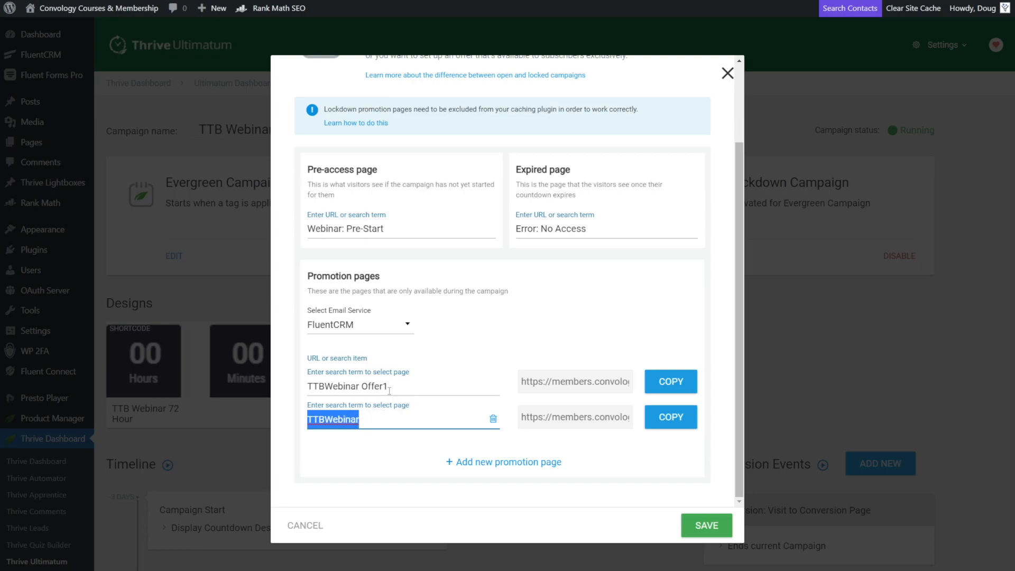
{"action": "left_click_drag", "start_coordinate": [389, 387], "coordinate": [305, 386]}
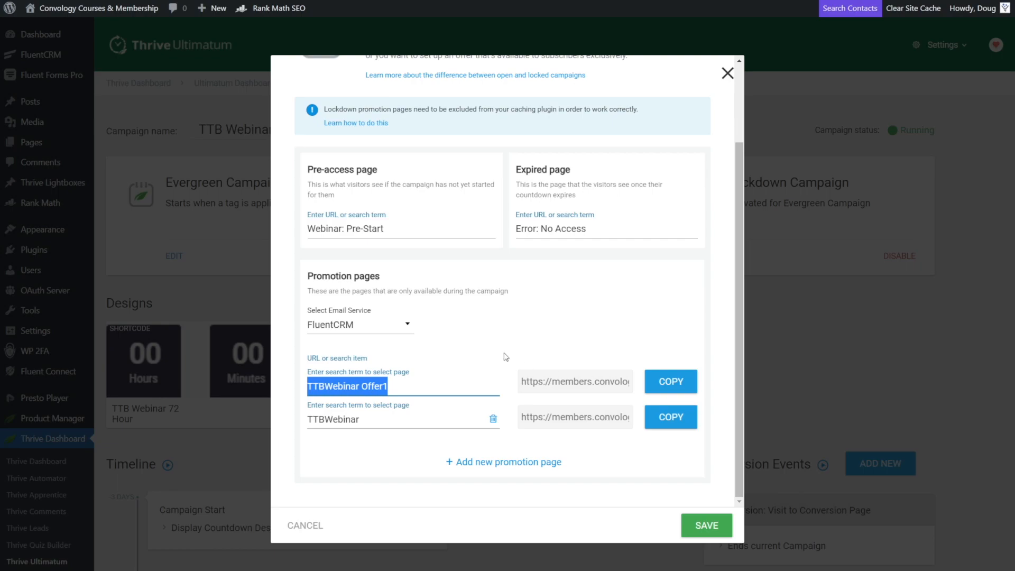
{"action": "left_click", "coordinate": [707, 525]}
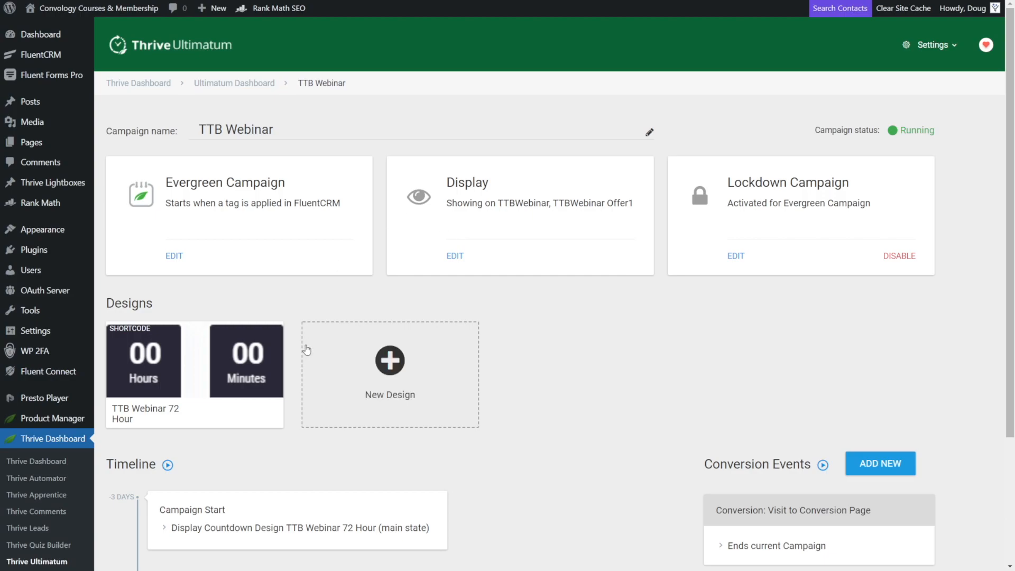
Step: Open the TTB Webinar 72 Hour countdown design for editing
{"action": "mouse_move", "coordinate": [208, 377]}
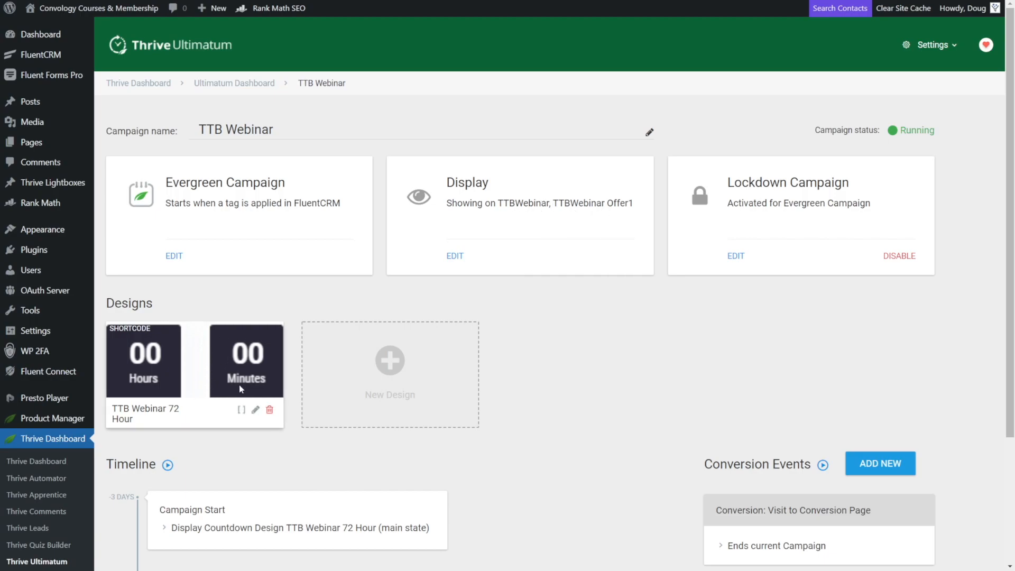
{"action": "left_click", "coordinate": [255, 410]}
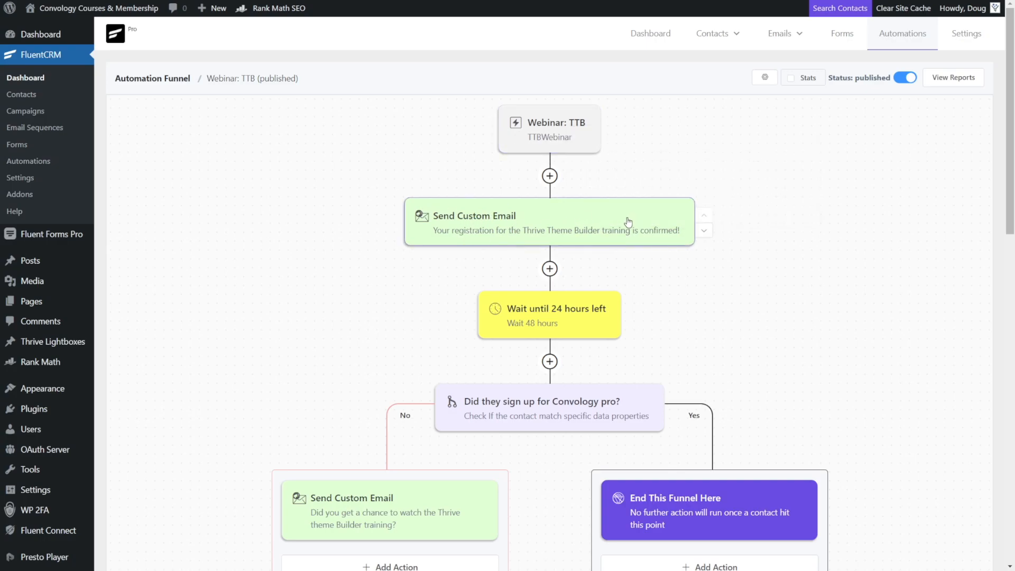
Step: Review the registration confirmation email in the Webinar: TTB automation in FluentCRM, down to its unique join link, and close it
{"action": "left_click", "coordinate": [604, 228]}
{"action": "scroll", "coordinate": [718, 270], "scroll_direction": "down", "scroll_amount": 5}
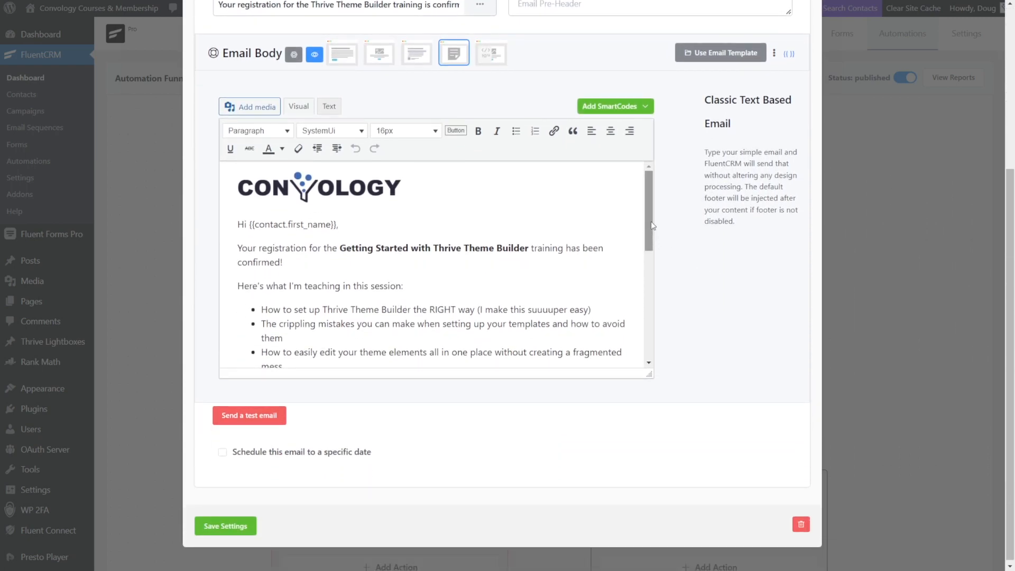
{"action": "scroll", "coordinate": [695, 205], "scroll_direction": "up", "scroll_amount": 1}
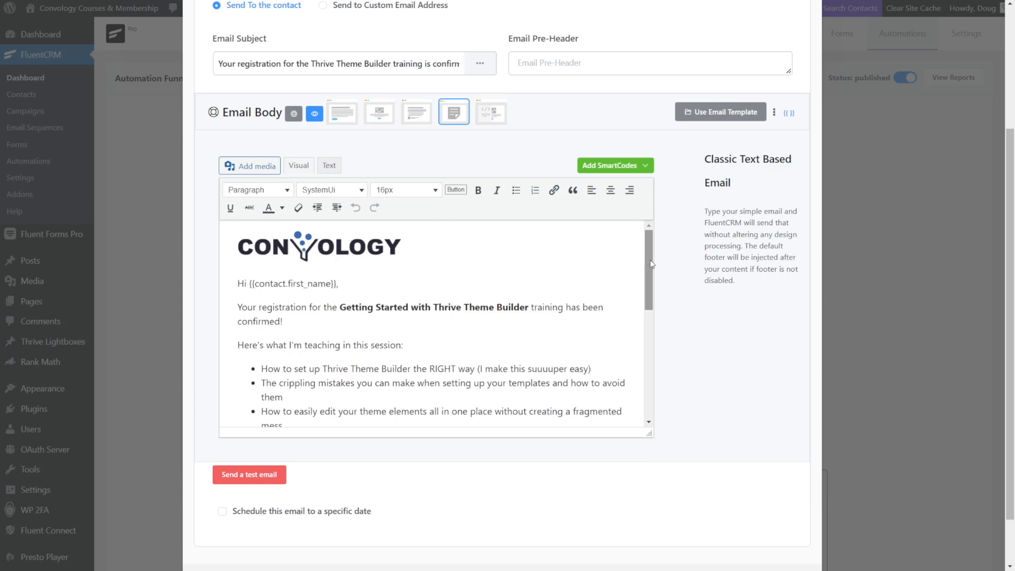
{"action": "left_click_drag", "start_coordinate": [652, 262], "coordinate": [658, 375]}
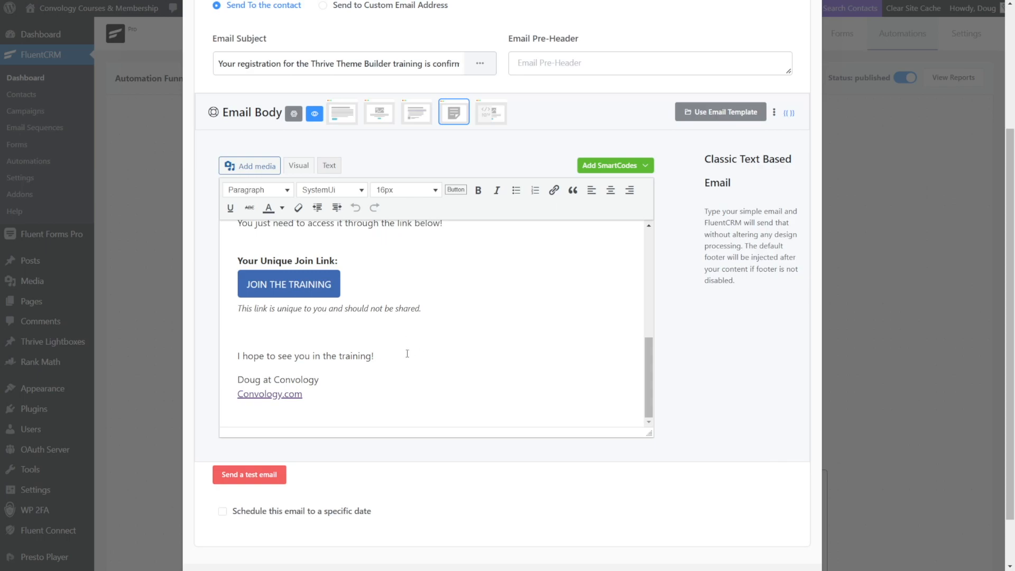
{"action": "scroll", "coordinate": [803, 89], "scroll_direction": "up", "scroll_amount": 1}
{"action": "scroll", "coordinate": [803, 89], "scroll_direction": "up", "scroll_amount": 3}
{"action": "left_click", "coordinate": [811, 38]}
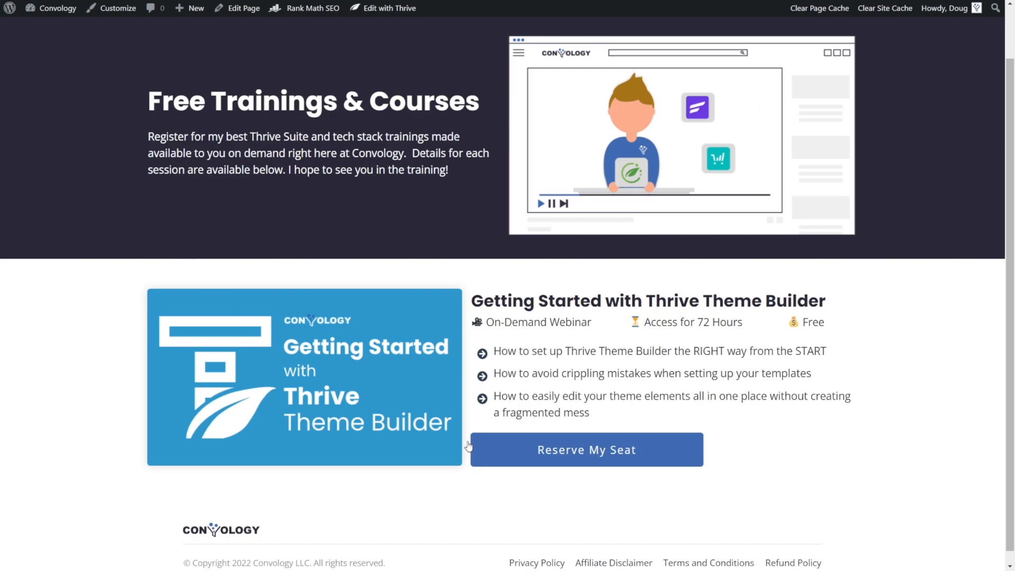
Step: Reserve a seat for the Getting Started with Thrive Theme Builder webinar, registering with a first name and e-mail address
{"action": "left_click", "coordinate": [585, 452]}
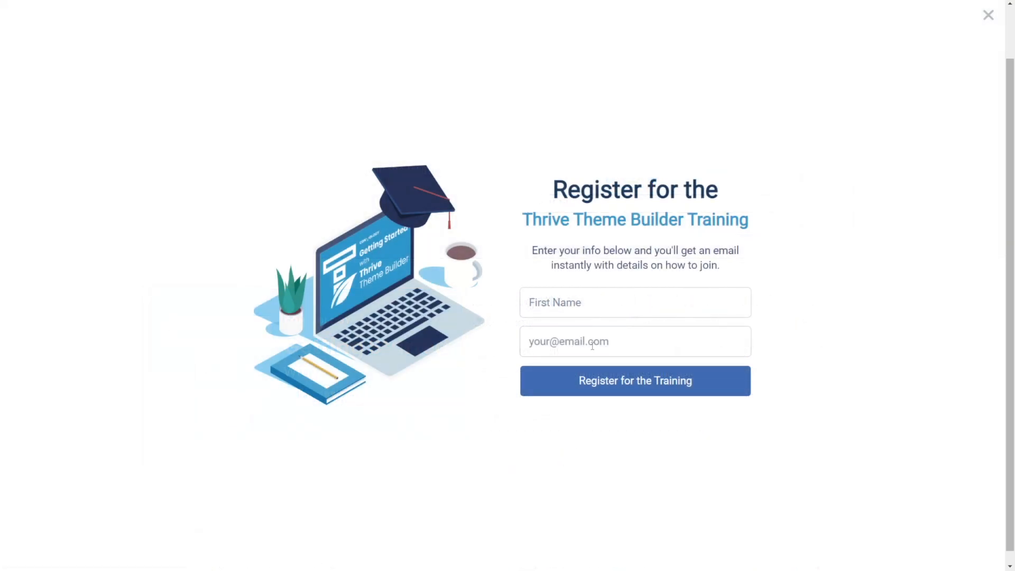
{"action": "left_click", "coordinate": [631, 304]}
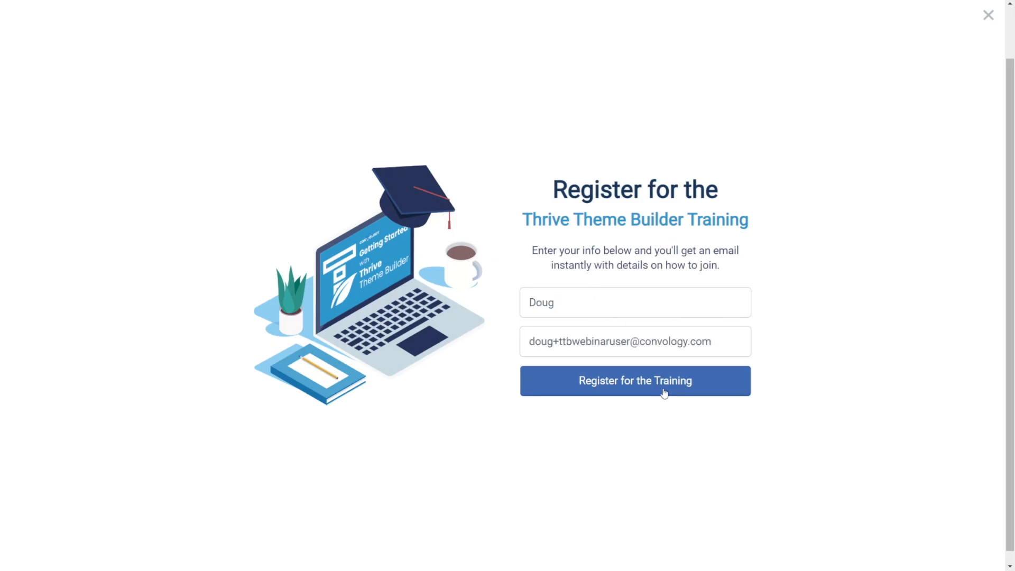
{"action": "left_click", "coordinate": [650, 390]}
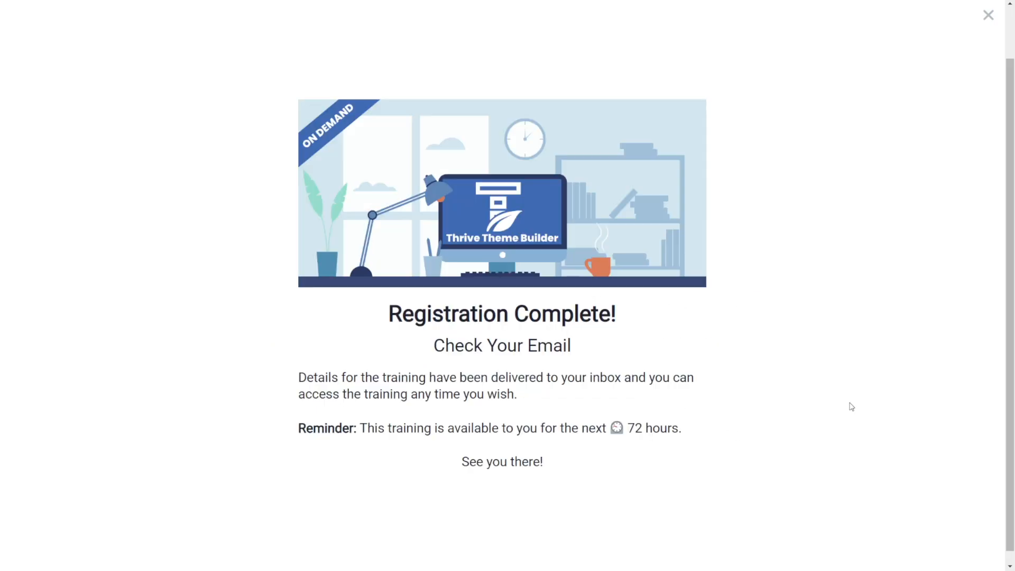